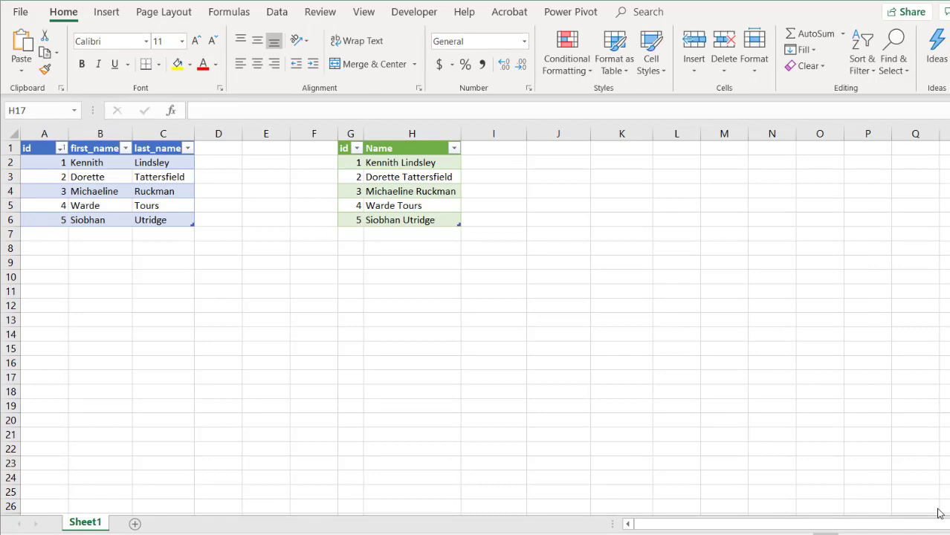
Show the Queries & Connections pane listing the Table1 query with 5 rows loaded
left_click(95, 173)
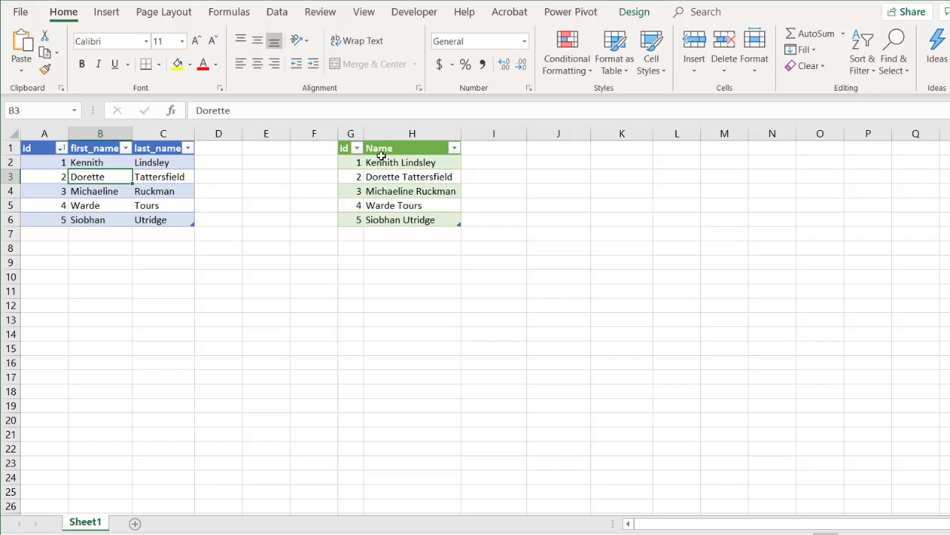
left_click(277, 12)
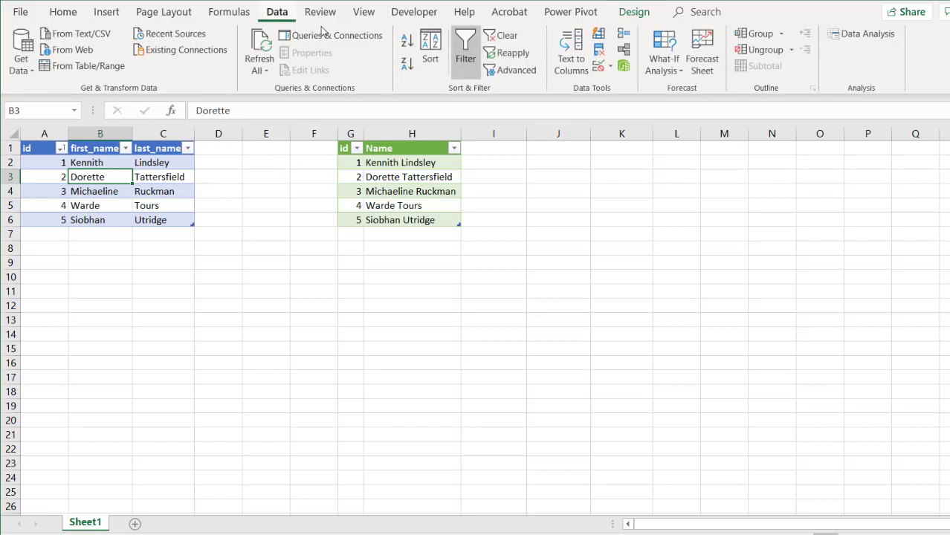
left_click(340, 36)
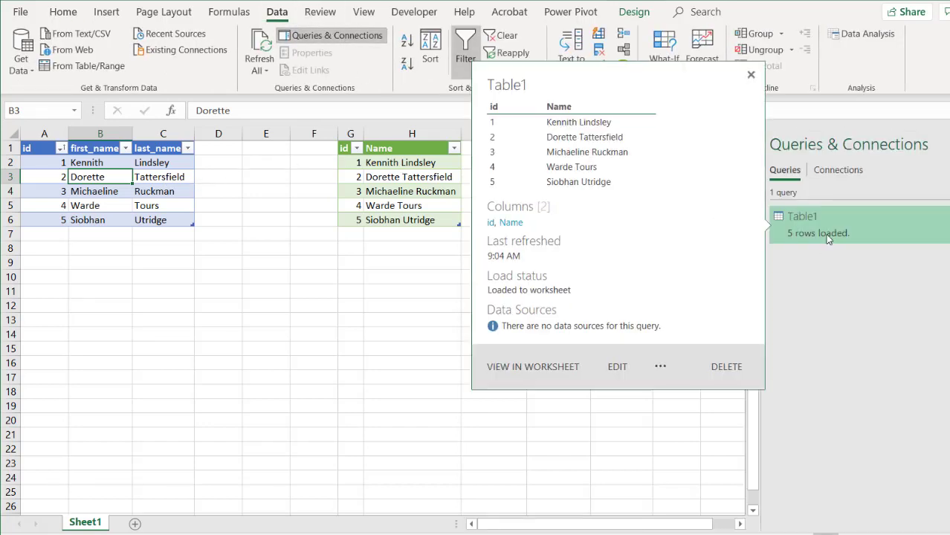
mouse_move(825, 233)
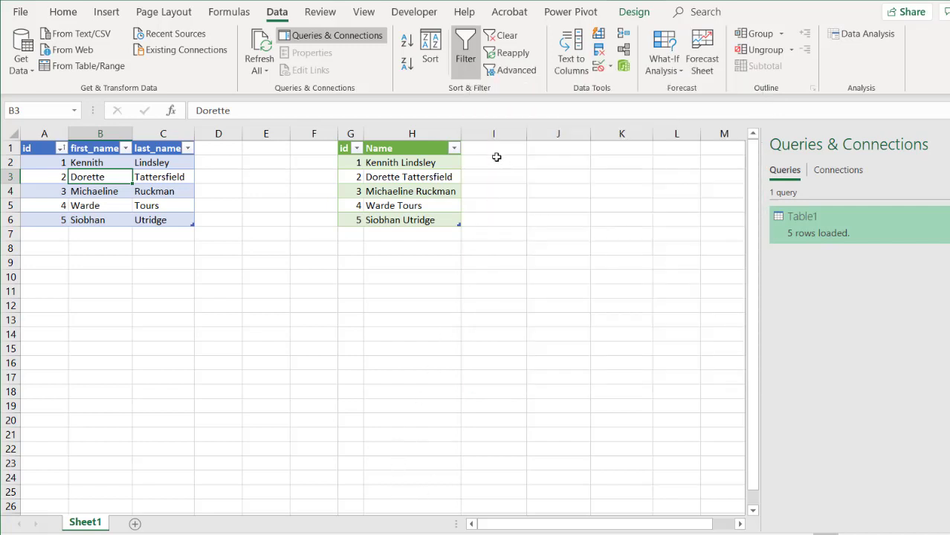
Add a Comment header in I1 and enter 'likes fish' in I5 for Warde Tours
left_click(478, 147)
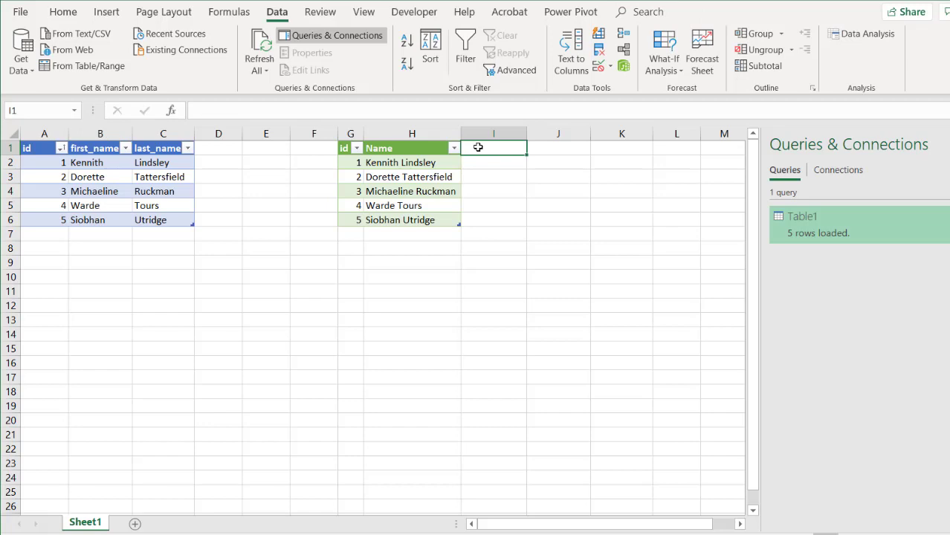
type("Comment")
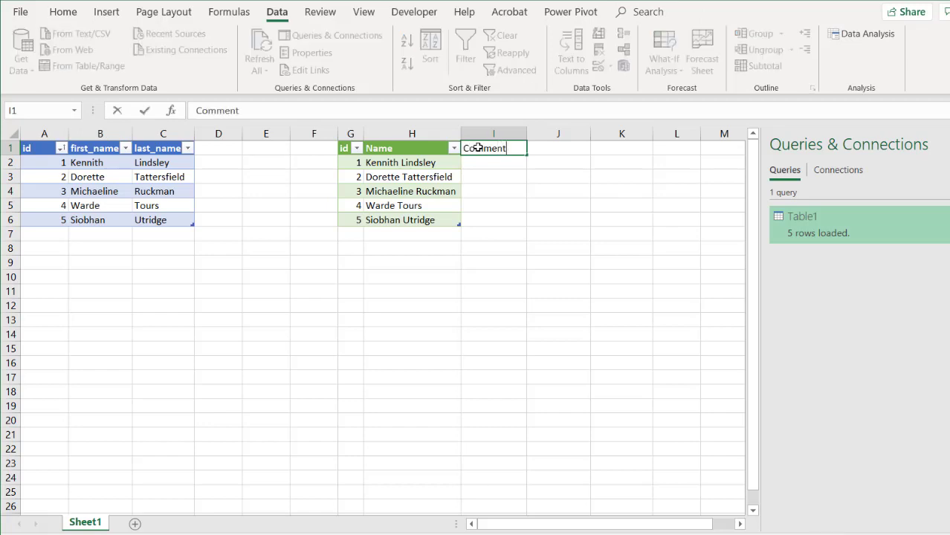
key("Return")
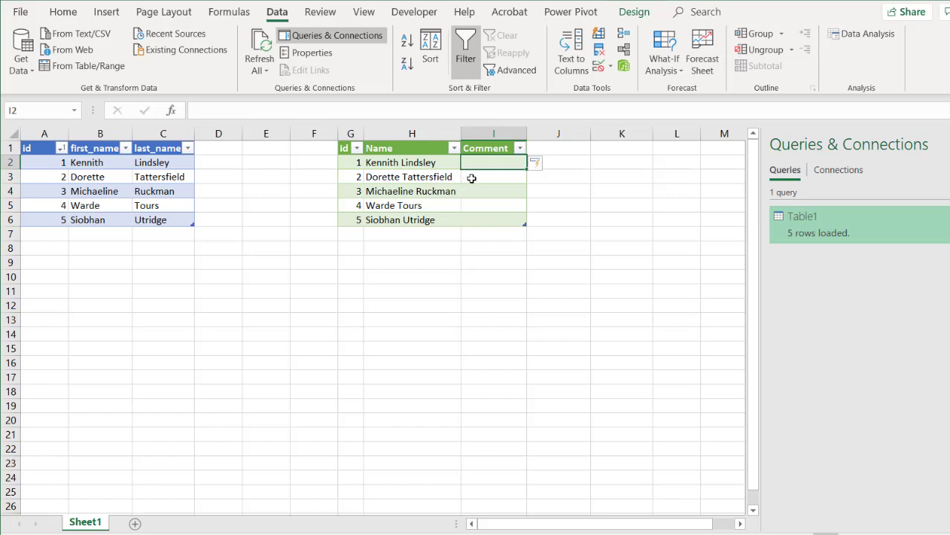
left_click(476, 205)
type("like")
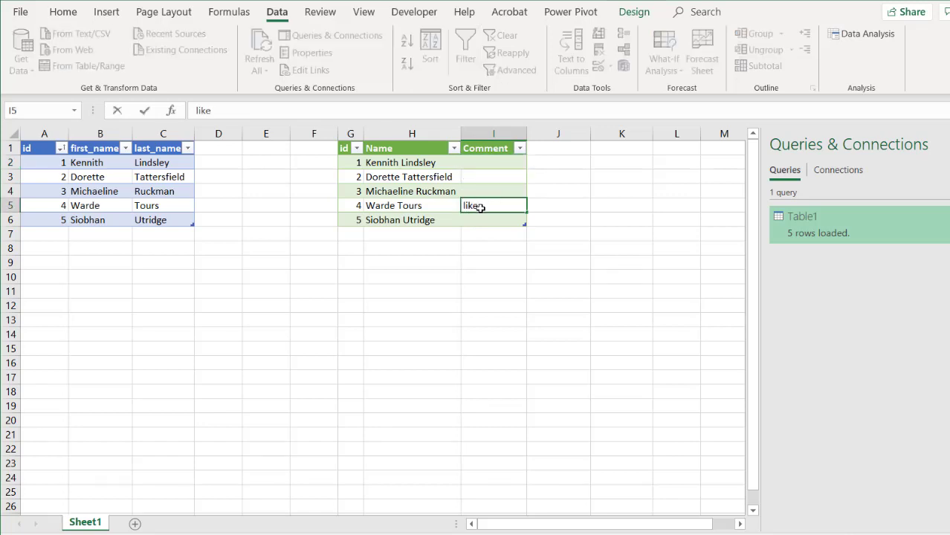
type("s fish")
key("Return")
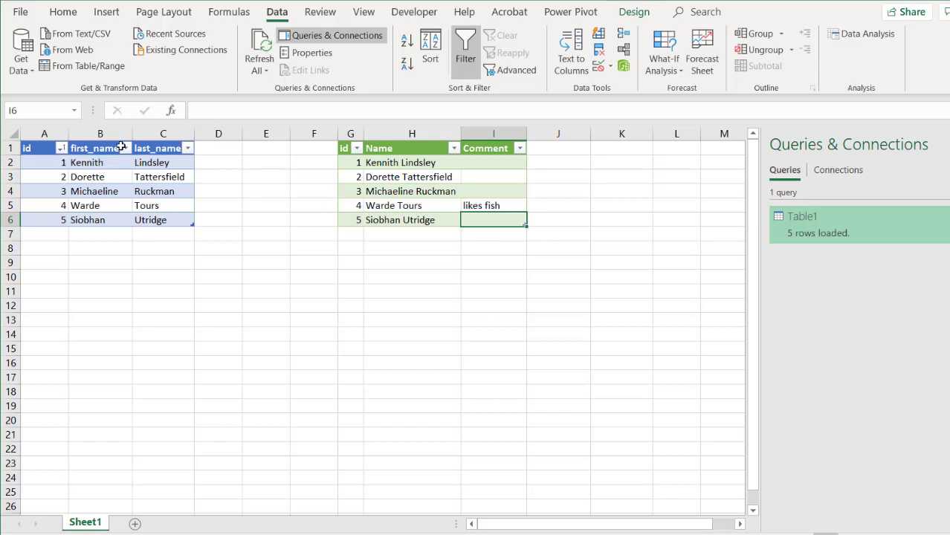
Sort the source table Z to A by first_name, refresh the output, and inspect the 'likes fish' comment
left_click(125, 148)
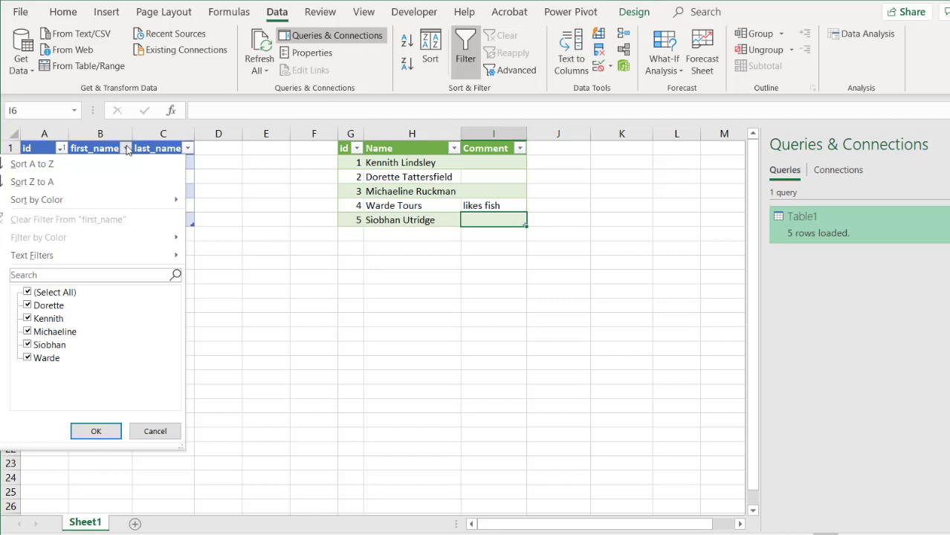
left_click(89, 180)
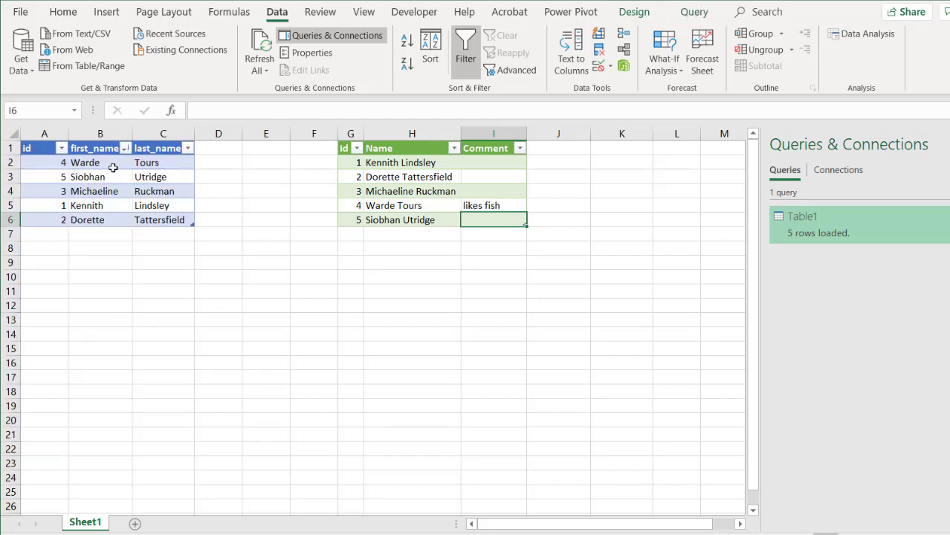
left_click(259, 52)
left_click(266, 51)
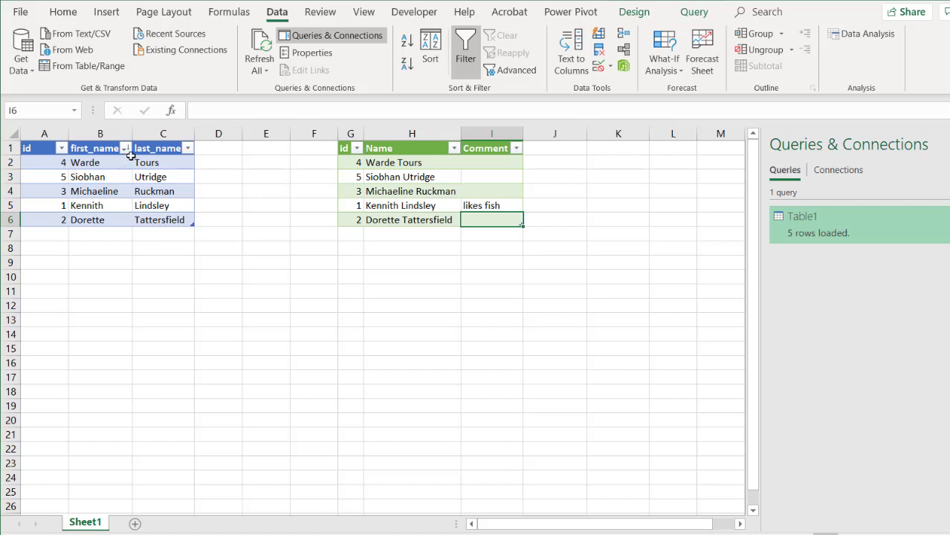
left_click(481, 205)
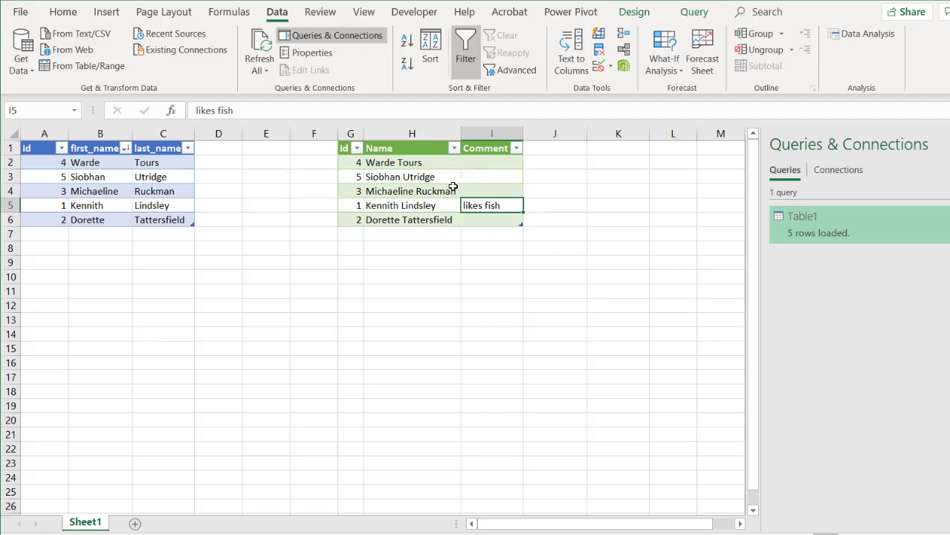
mouse_move(809, 228)
Undo the refresh and the Z to A sort, then select the whole output table
key("ctrl+z")
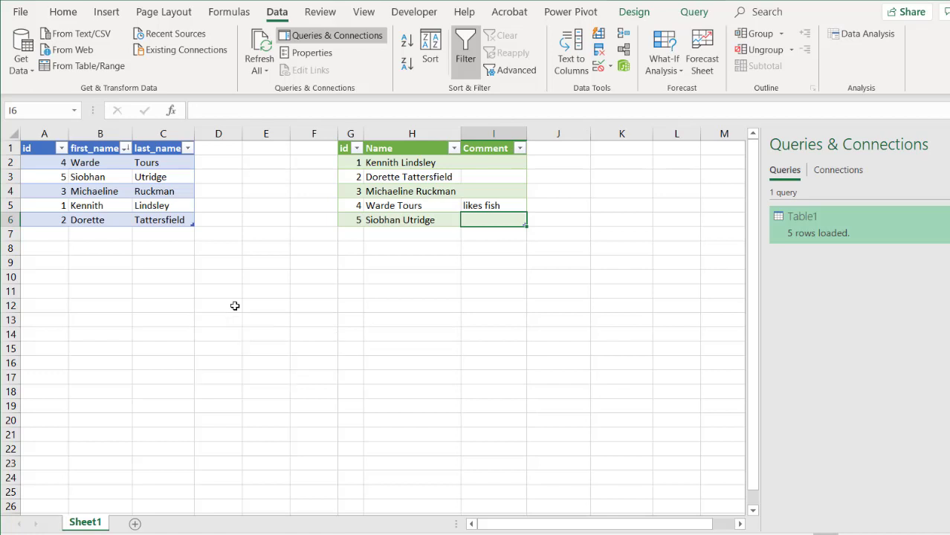
key("ctrl+z")
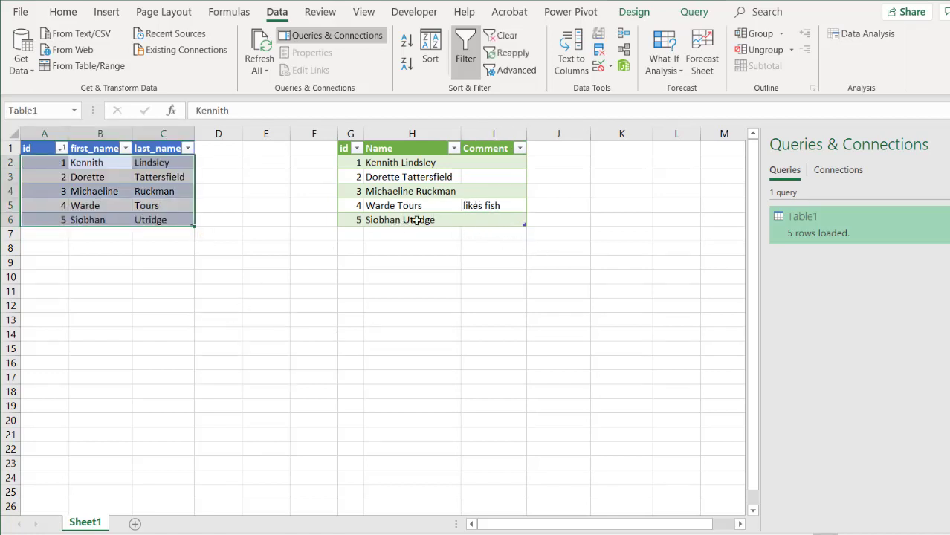
left_click(424, 180)
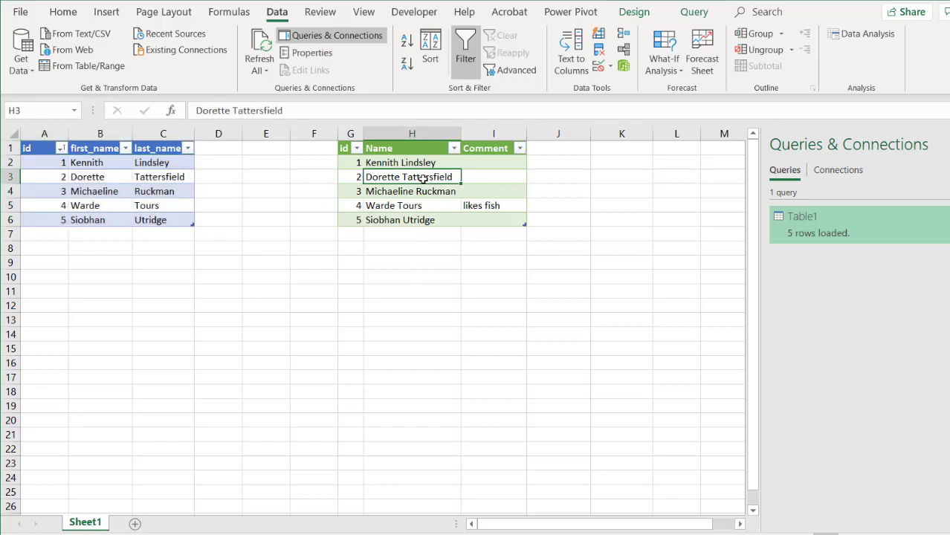
key("ctrl+alt+F5")
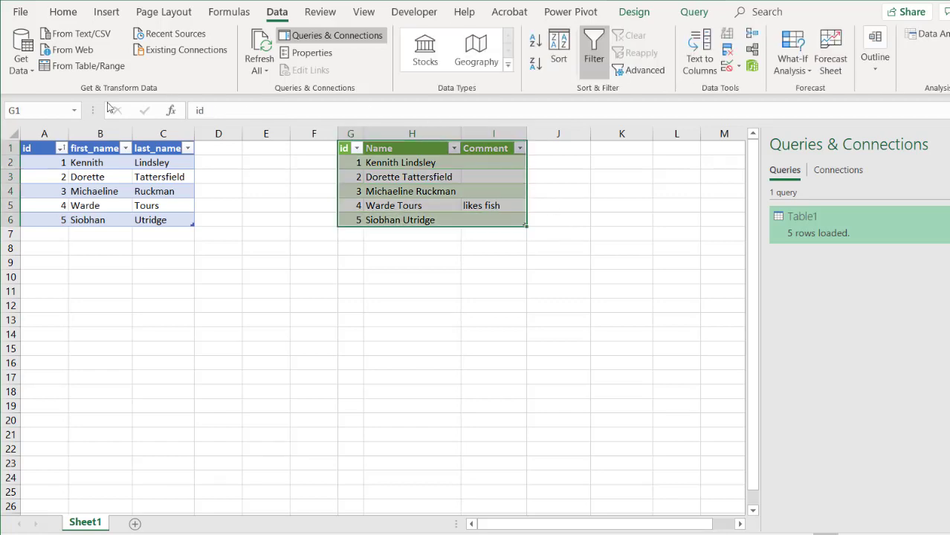
Copy the A1:C6 id and name data and paste it as values into a new workbook
left_click_drag(37, 148, 152, 218)
key("ctrl+c")
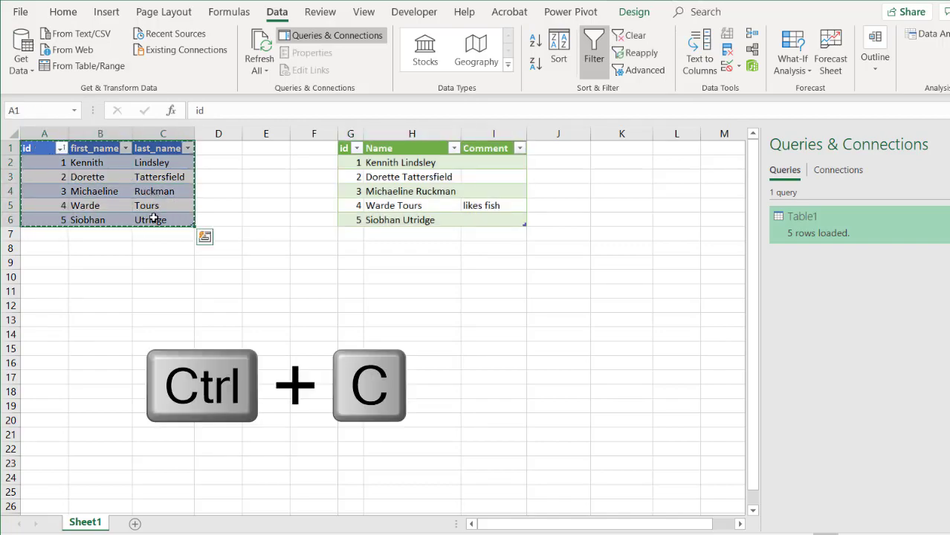
key("ctrl+n")
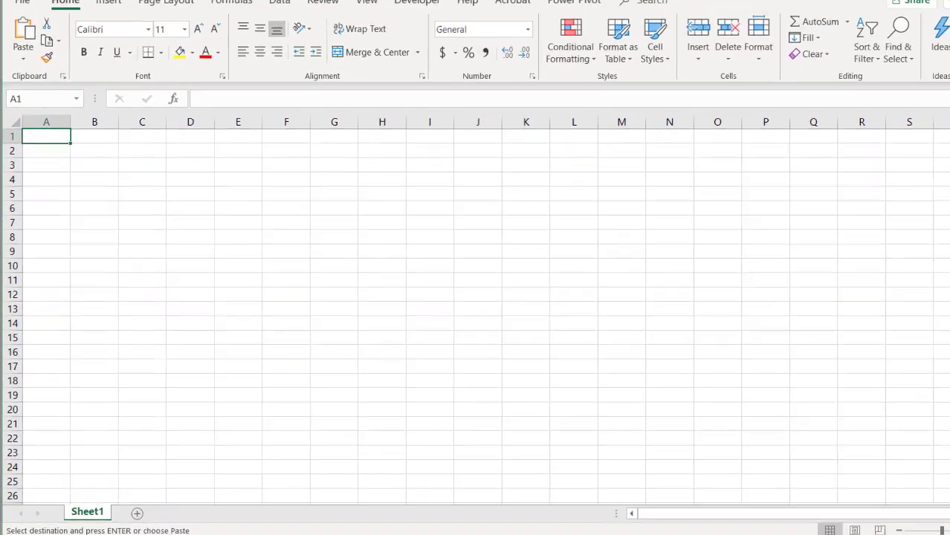
left_click(23, 56)
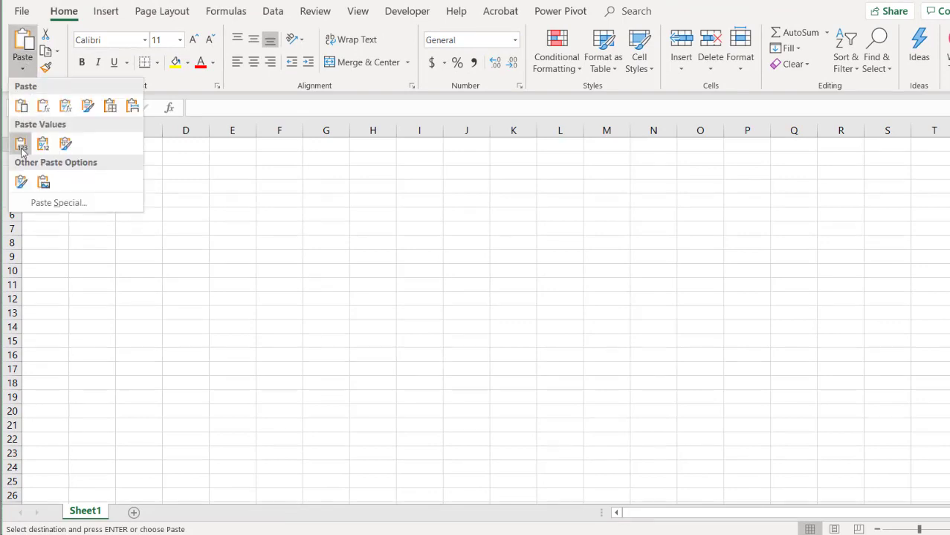
left_click(21, 144)
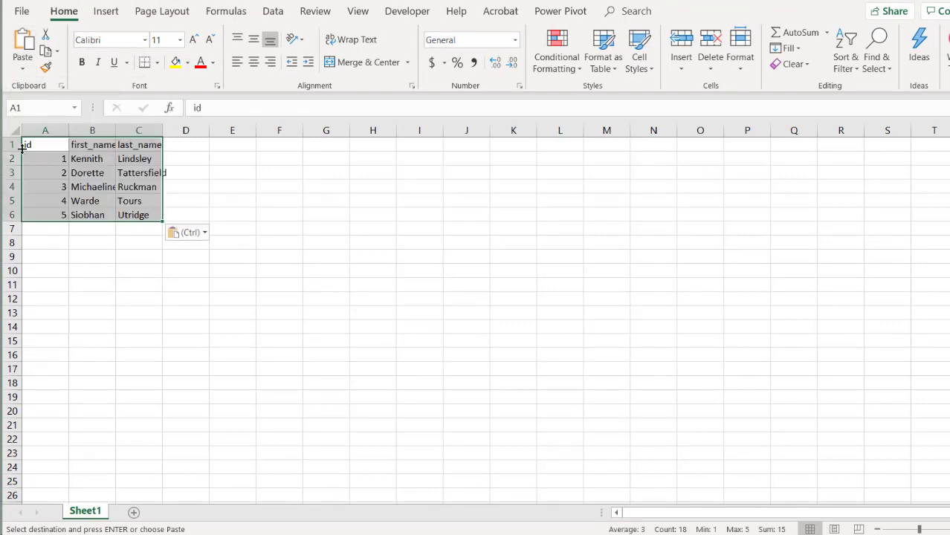
left_click(186, 197)
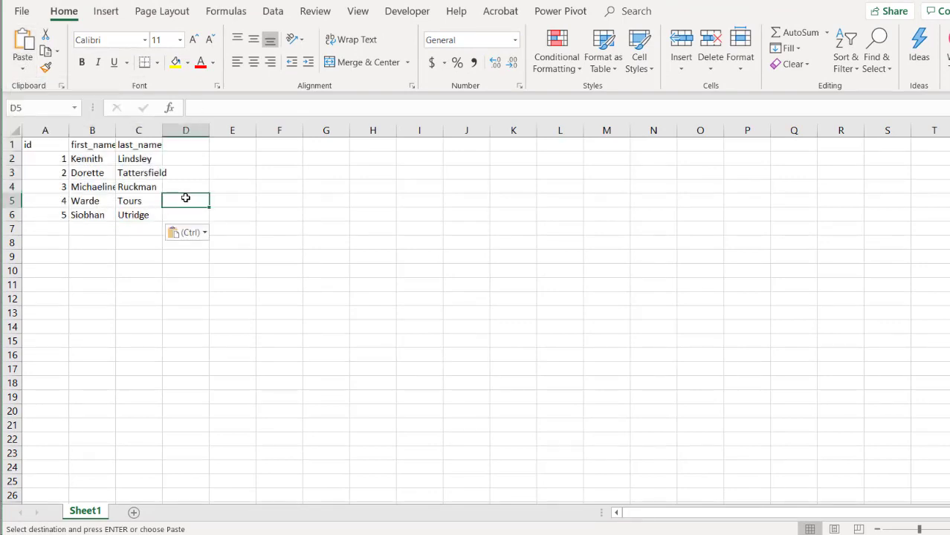
left_click(70, 158)
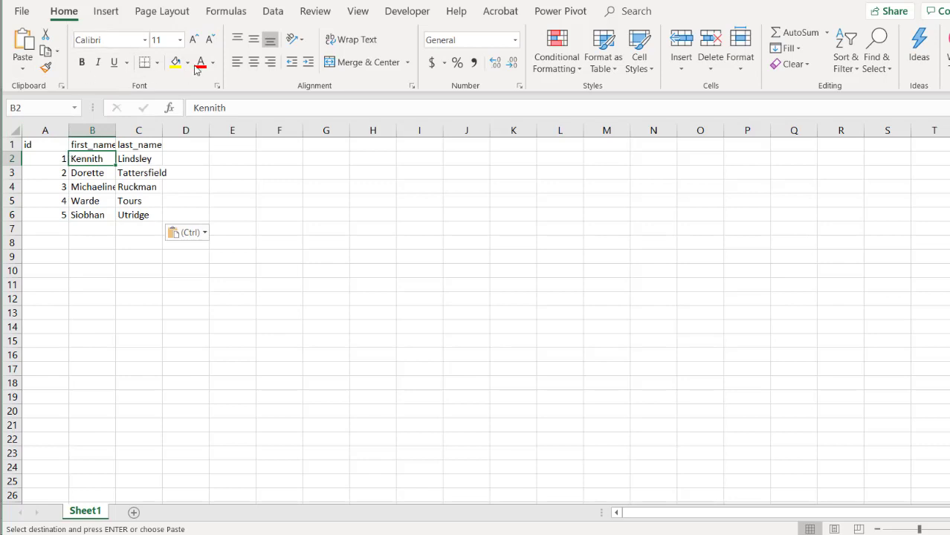
Create a table from =$A$1:$C$6 with headers and open it in Power Query Editor
left_click(275, 12)
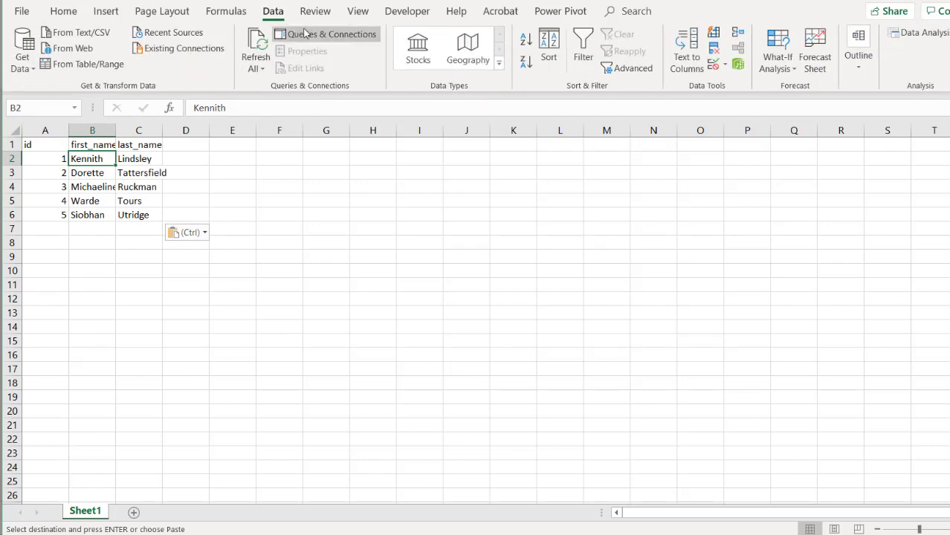
left_click(82, 64)
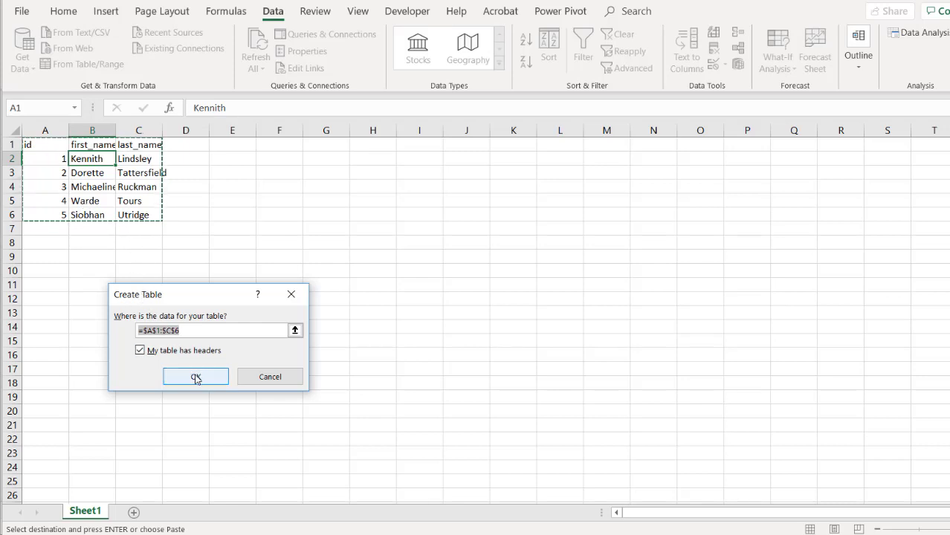
left_click(195, 377)
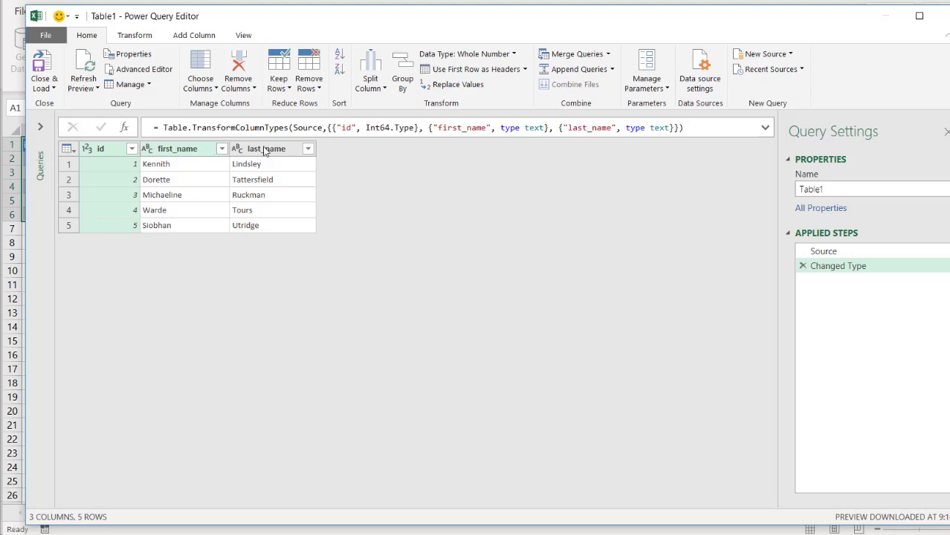
Merge first_name and last_name with a Space separator into a new column named Name
left_click(198, 153)
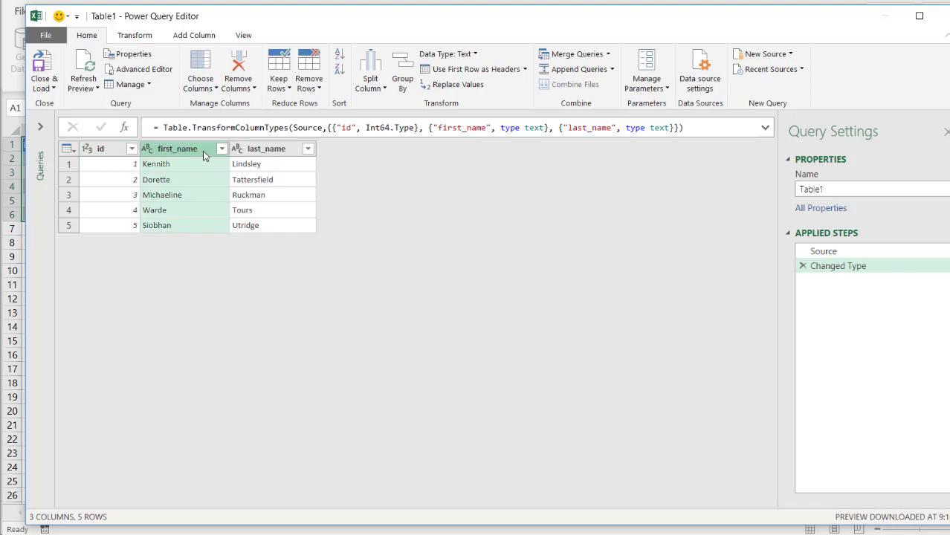
key("shift")
left_click(260, 150, "shift")
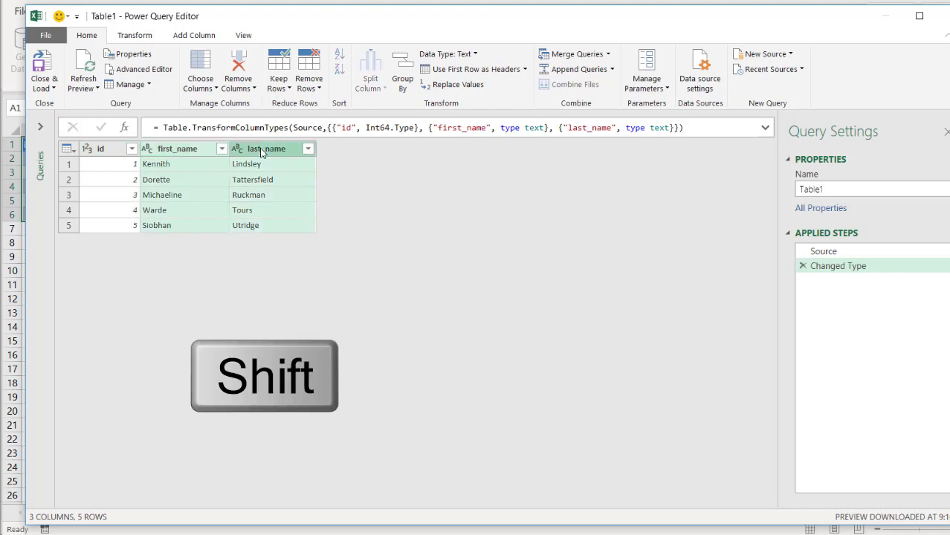
right_click(261, 151)
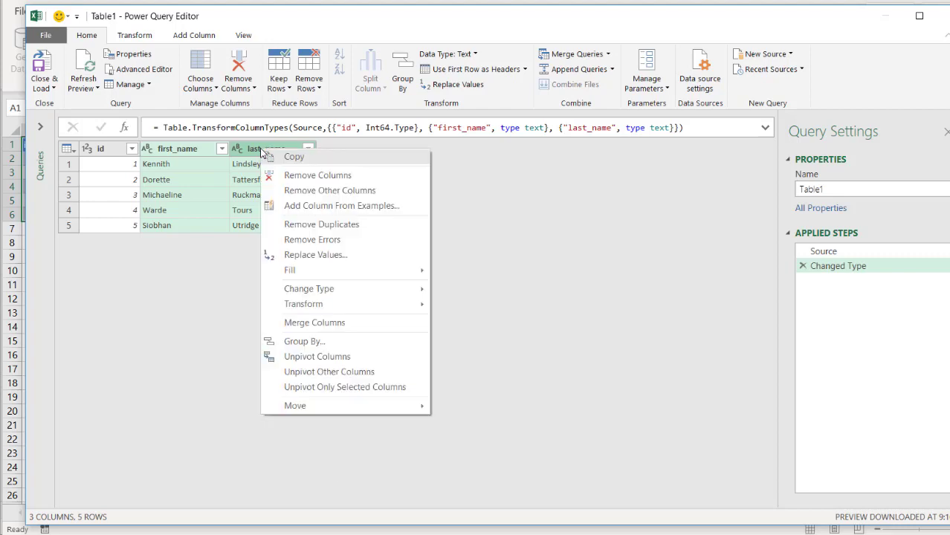
left_click(316, 323)
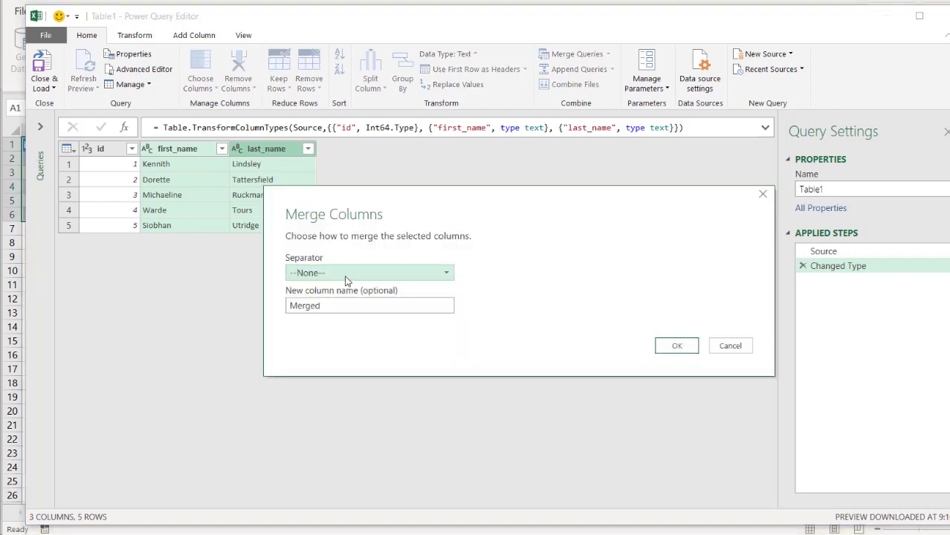
left_click(348, 278)
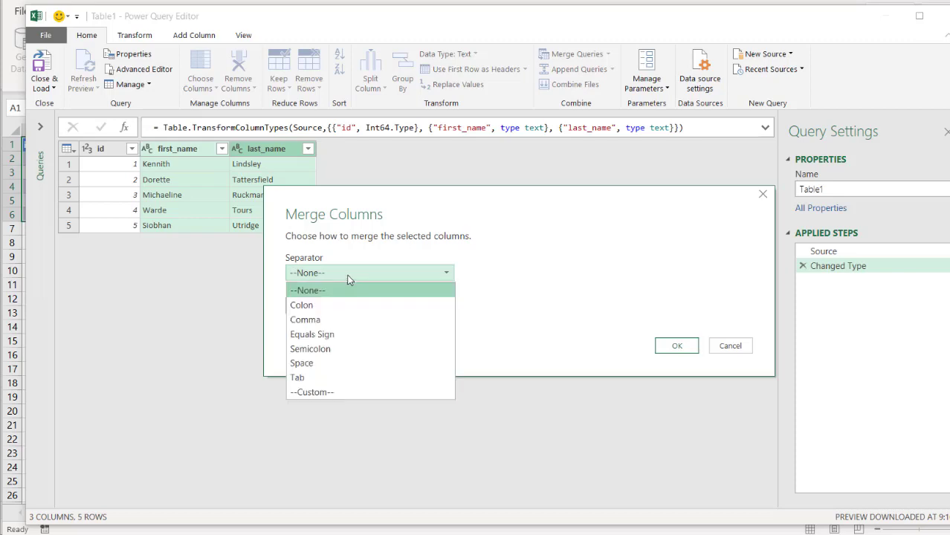
left_click(343, 363)
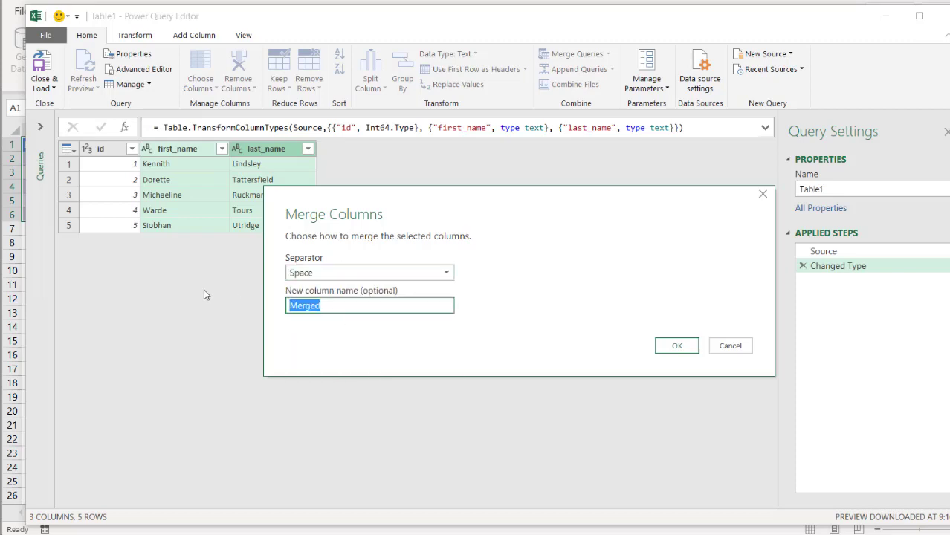
key("Tab")
type("Na")
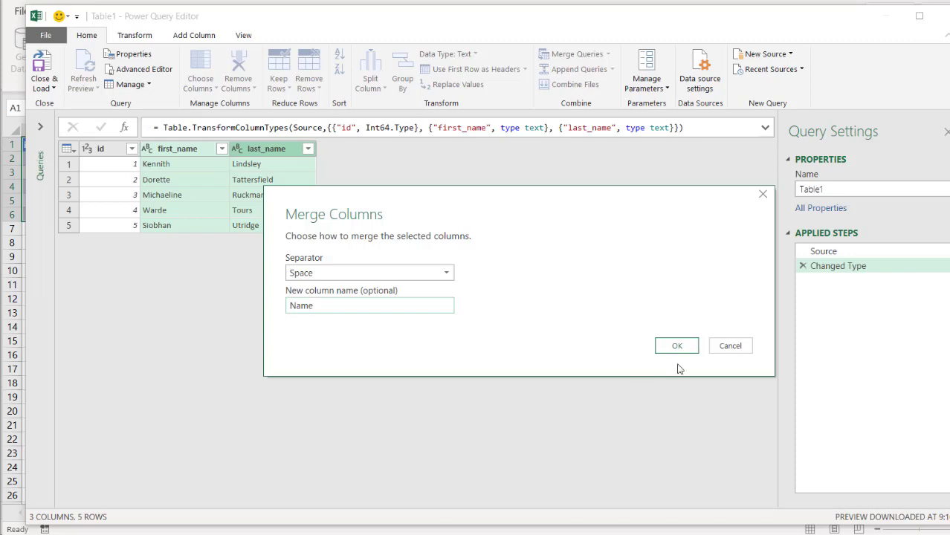
left_click(682, 347)
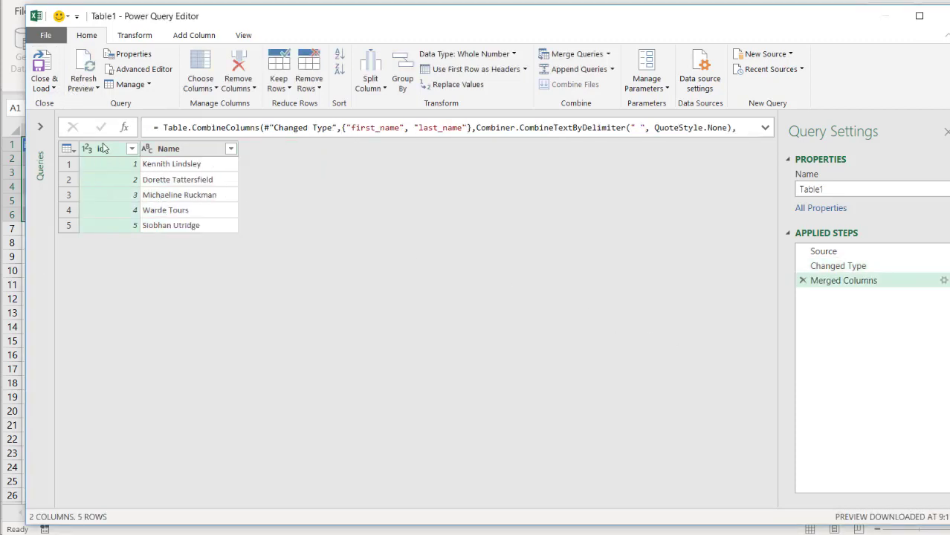
Load the query as a table on the existing worksheet starting at cell F1
left_click(44, 88)
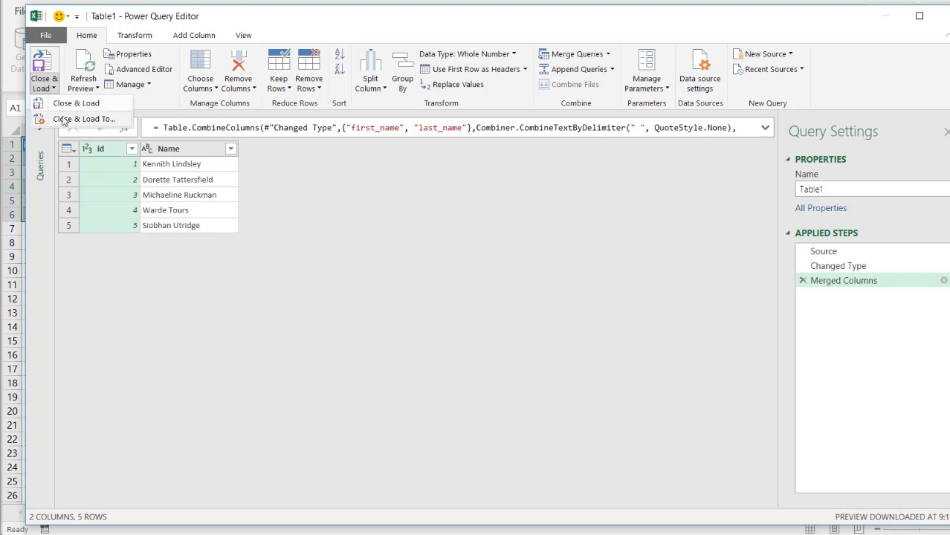
left_click(64, 120)
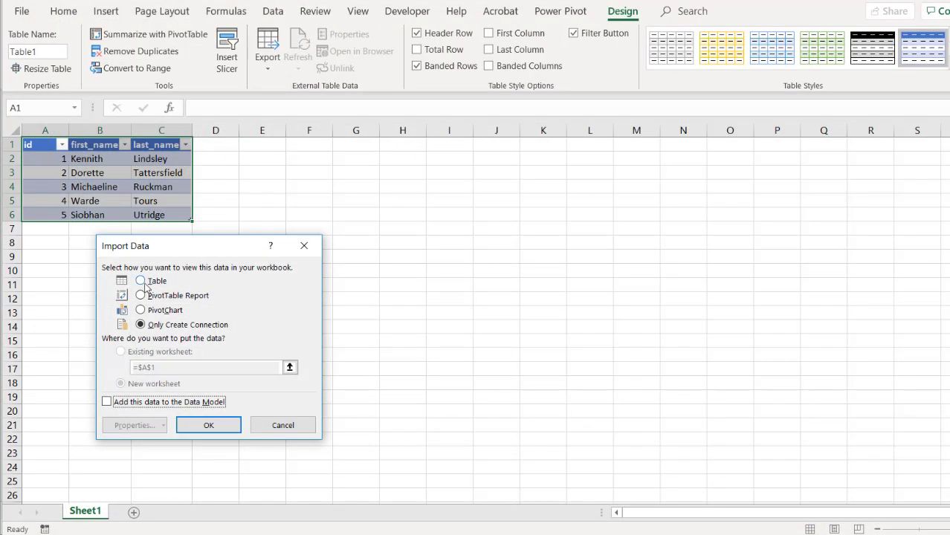
left_click(142, 281)
left_click(121, 352)
left_click(290, 367)
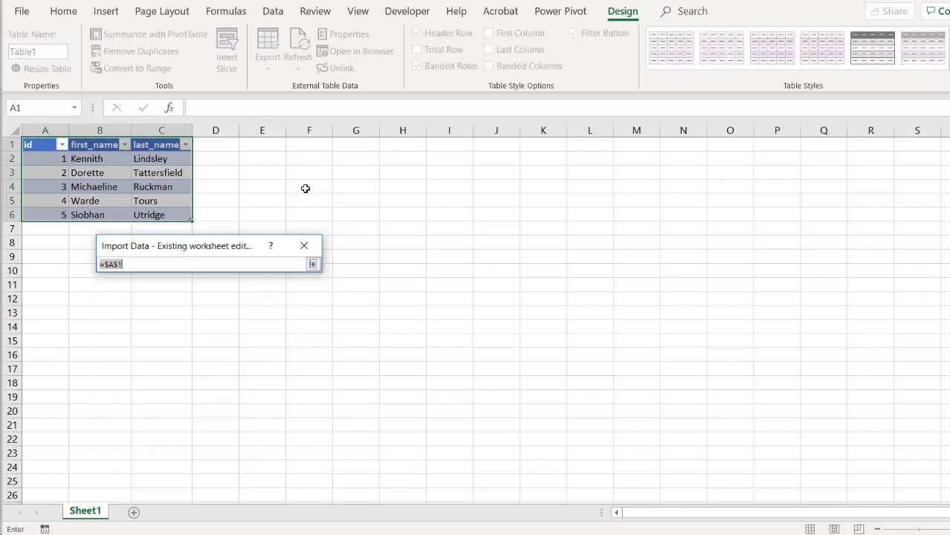
left_click(306, 146)
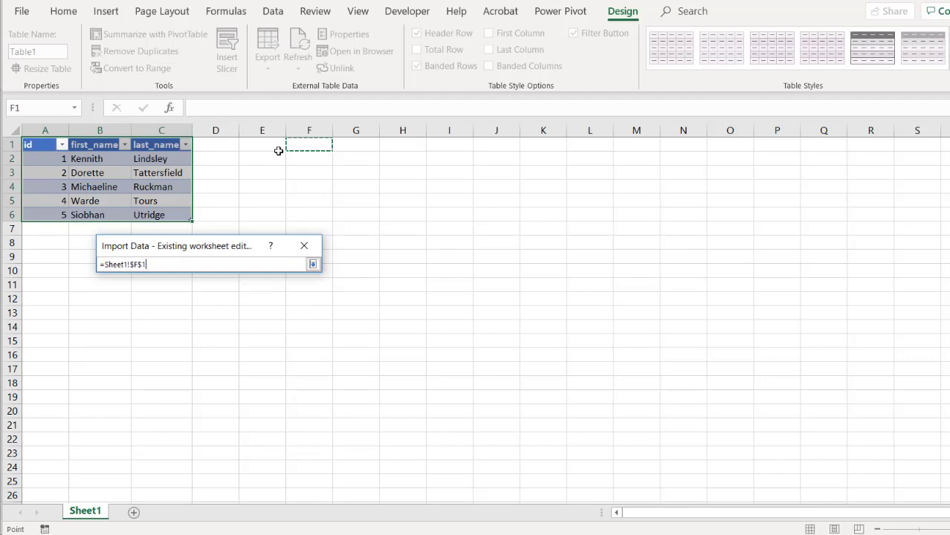
key("Return")
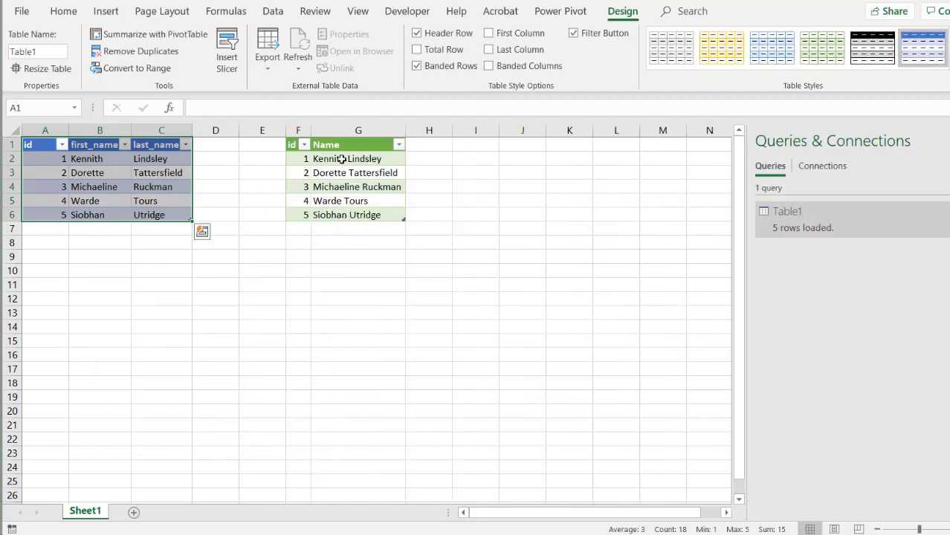
Add a Comment header in H1 and enter 'Likes fish' in H5 beside Warde Tours
left_click(341, 158)
left_click(342, 173)
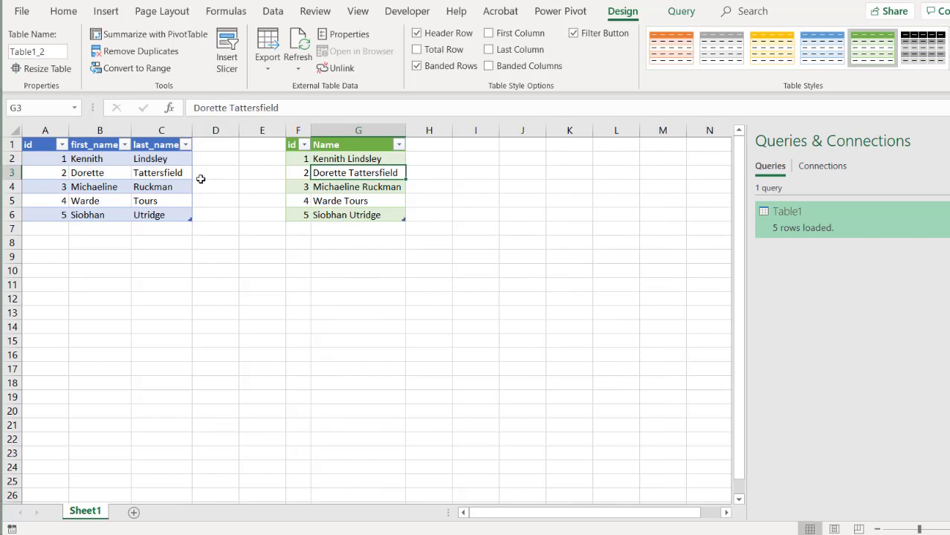
left_click(423, 145)
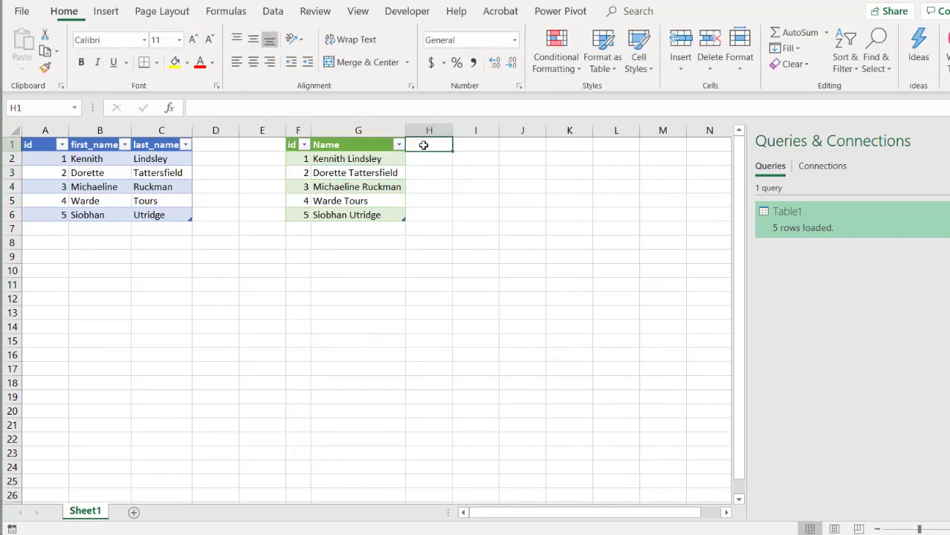
type("Comment")
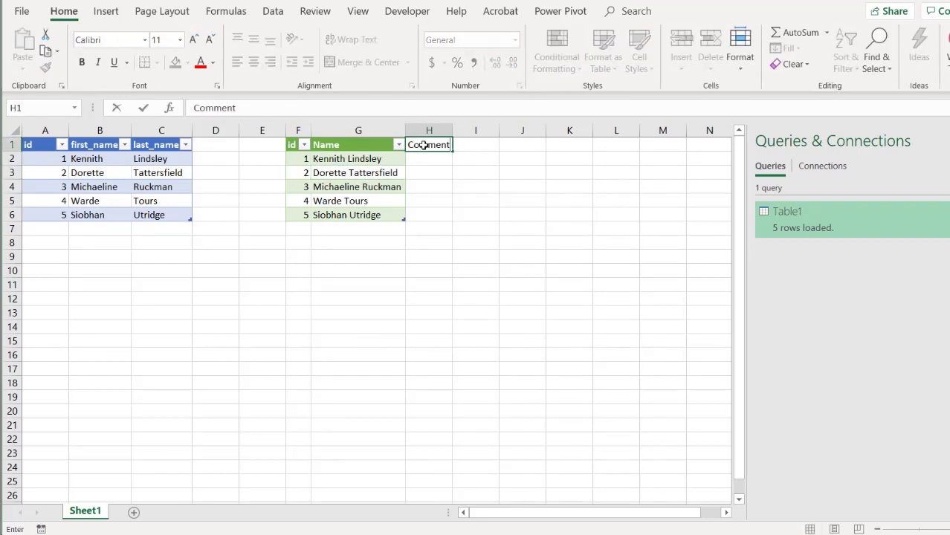
key("Return")
left_click(434, 198)
type("Likes fish")
key("Return")
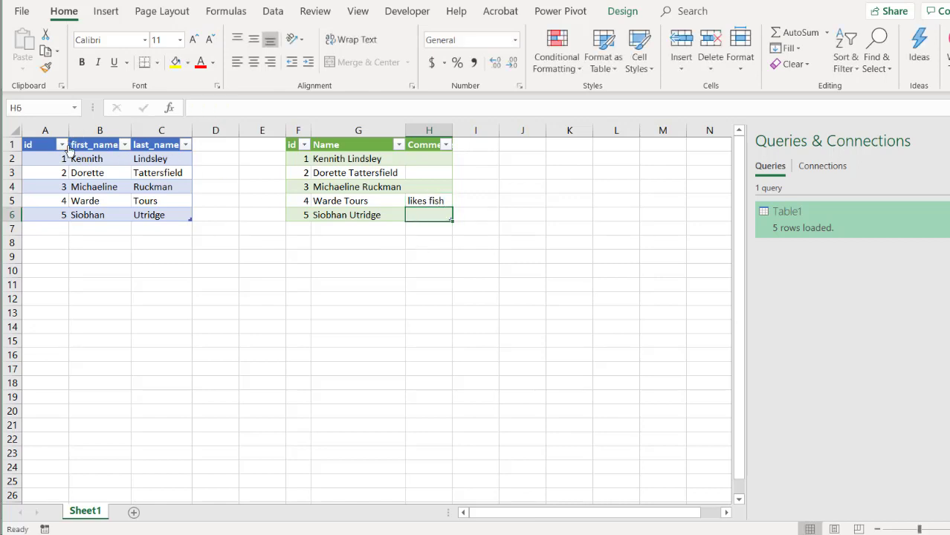
Sort first_name Z to A, Refresh All to see the comment misplaced, then undo both
left_click(124, 145)
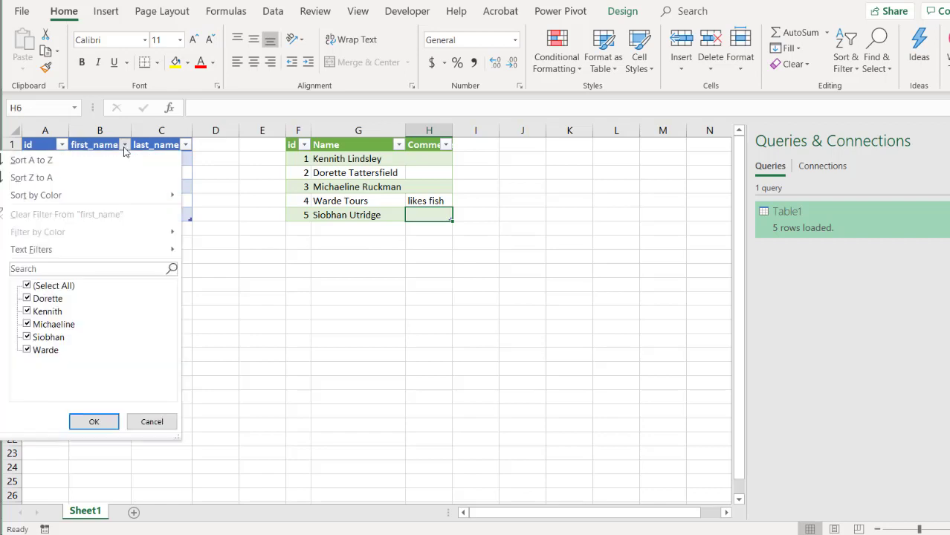
left_click(78, 187)
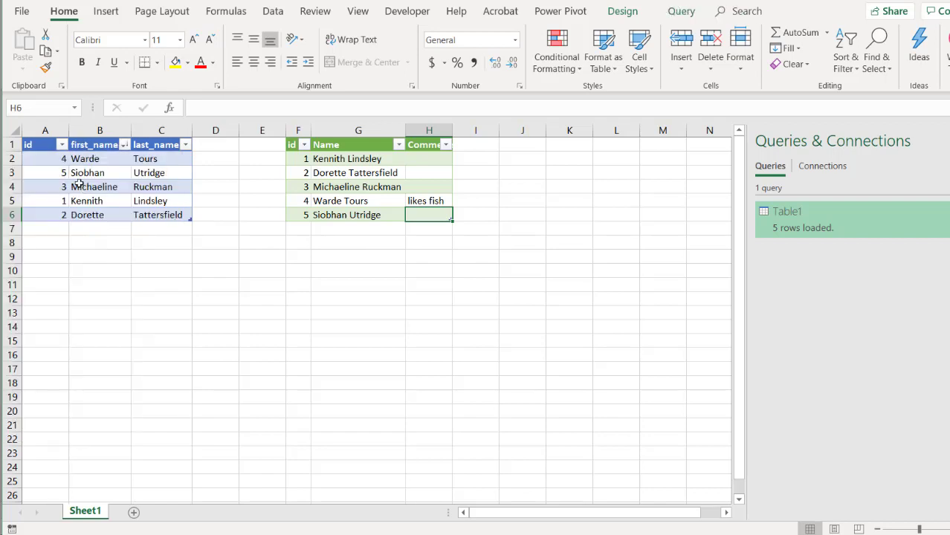
left_click(272, 11)
left_click(253, 39)
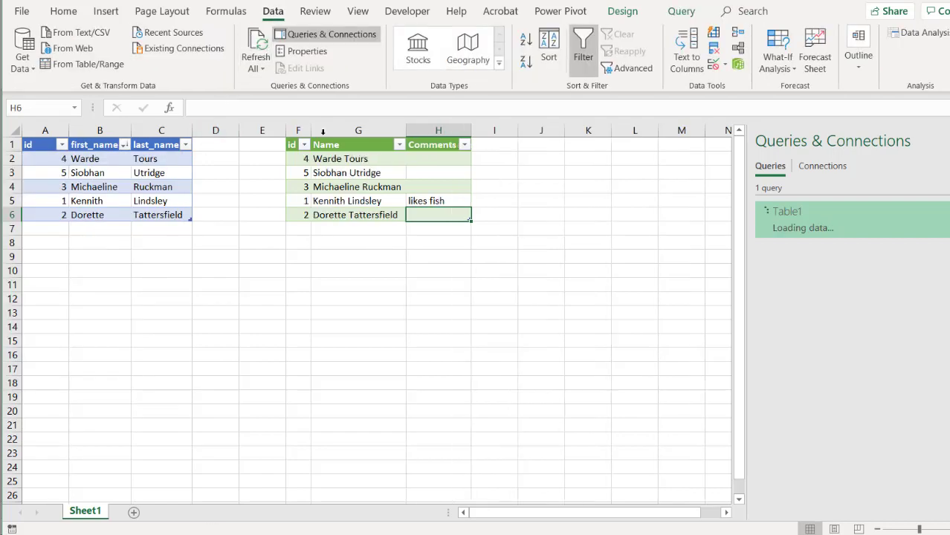
left_click(438, 205)
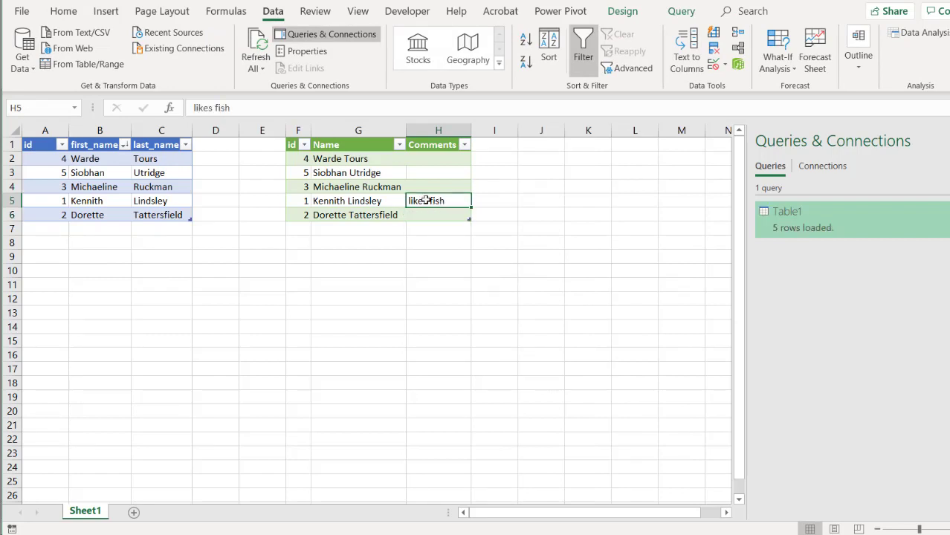
left_click(342, 161)
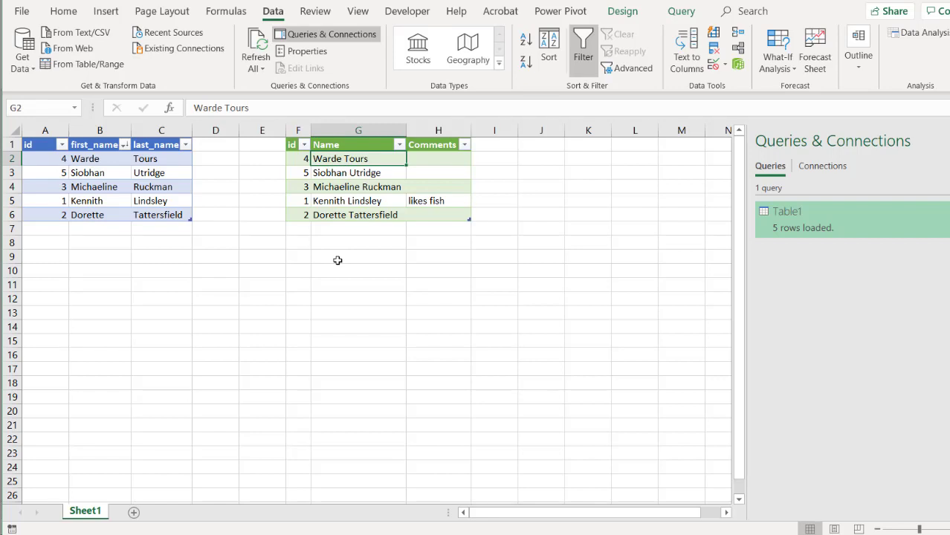
key("ctrl+z")
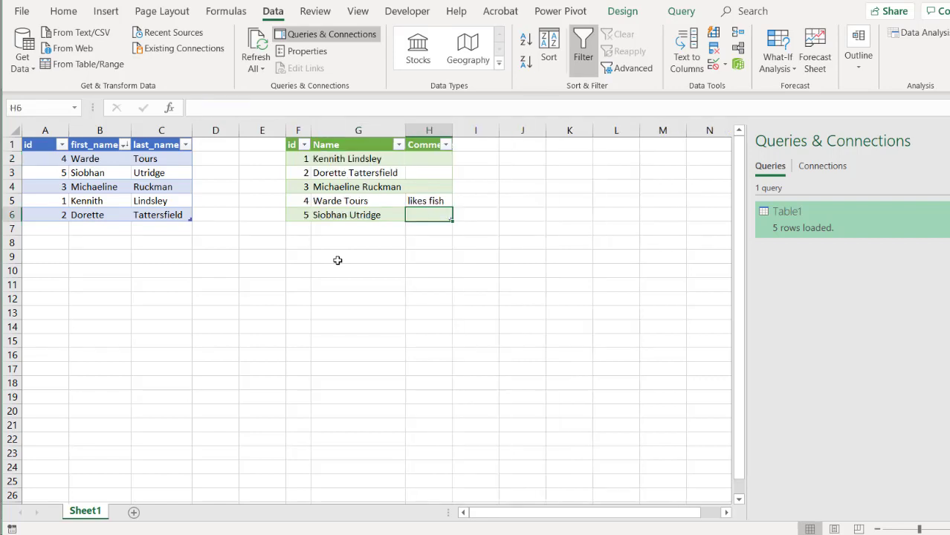
key("ctrl+z")
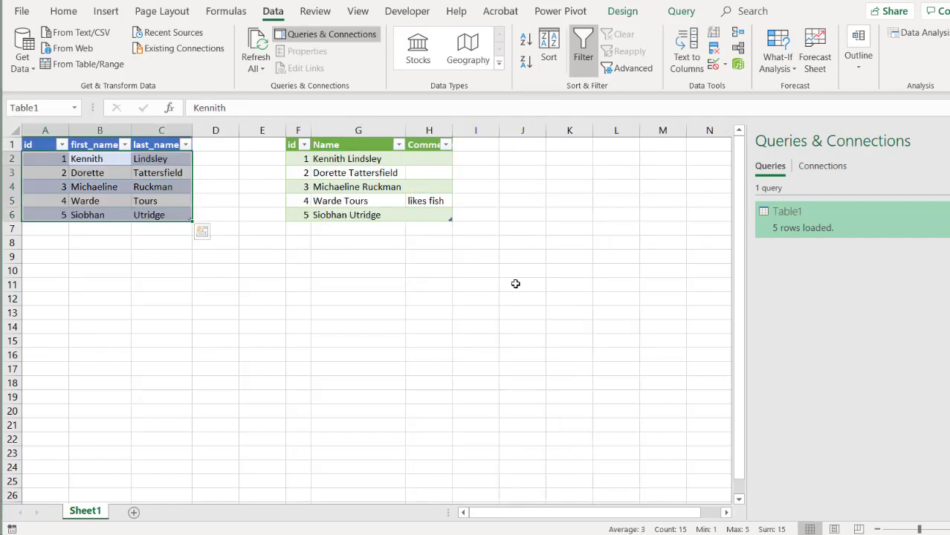
left_click(360, 176)
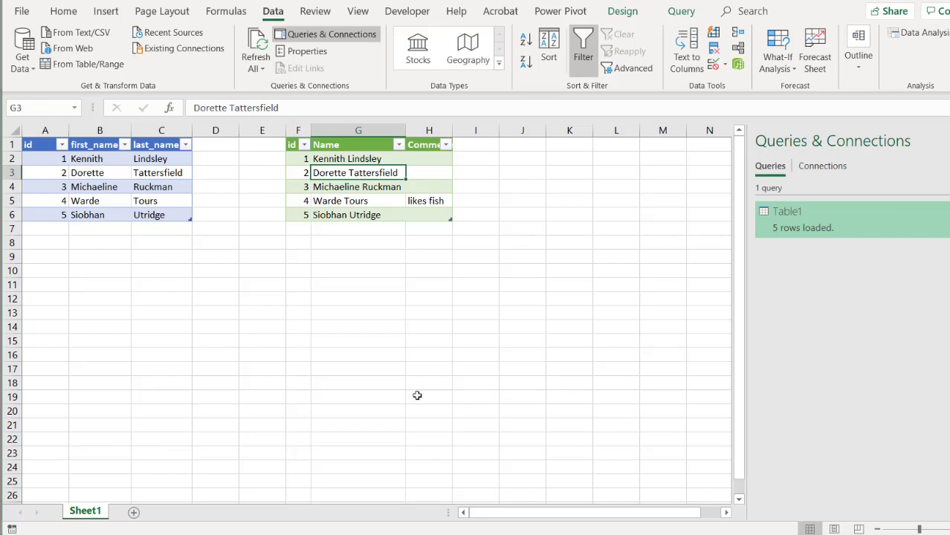
Create a query from the output table and rename it self-refer
left_click(90, 66)
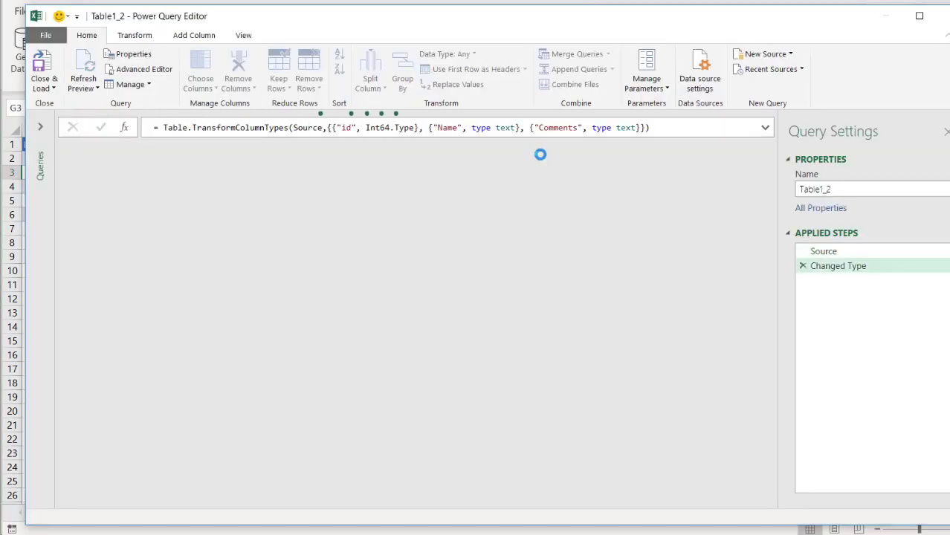
left_click(828, 187)
type("sle")
key("BackSpace")
key("BackSpace")
type("elf-refer")
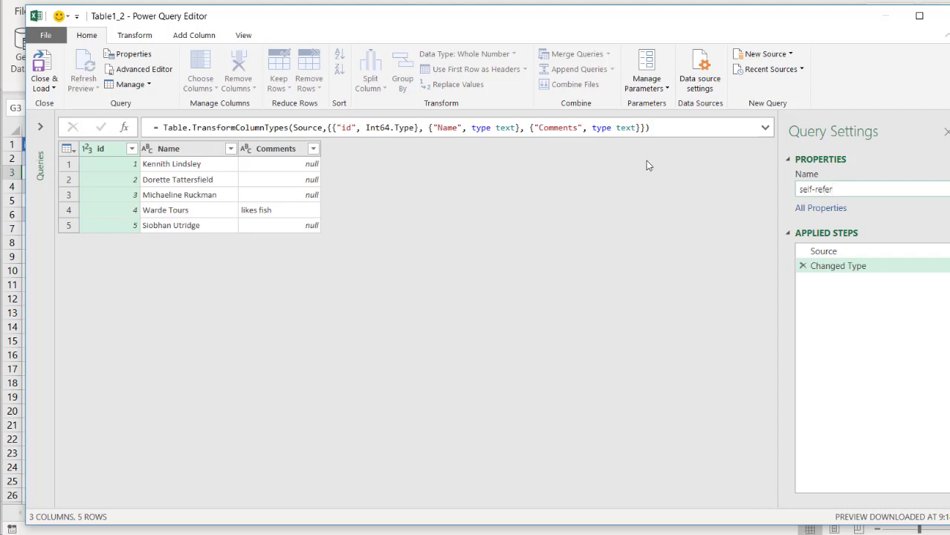
Load the self-refer query as Only Create Connection
left_click(54, 89)
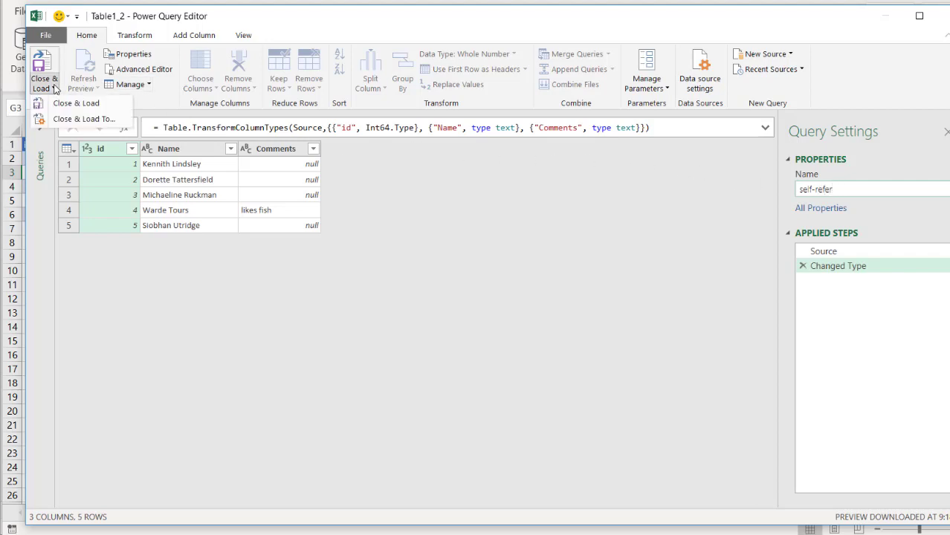
left_click(72, 124)
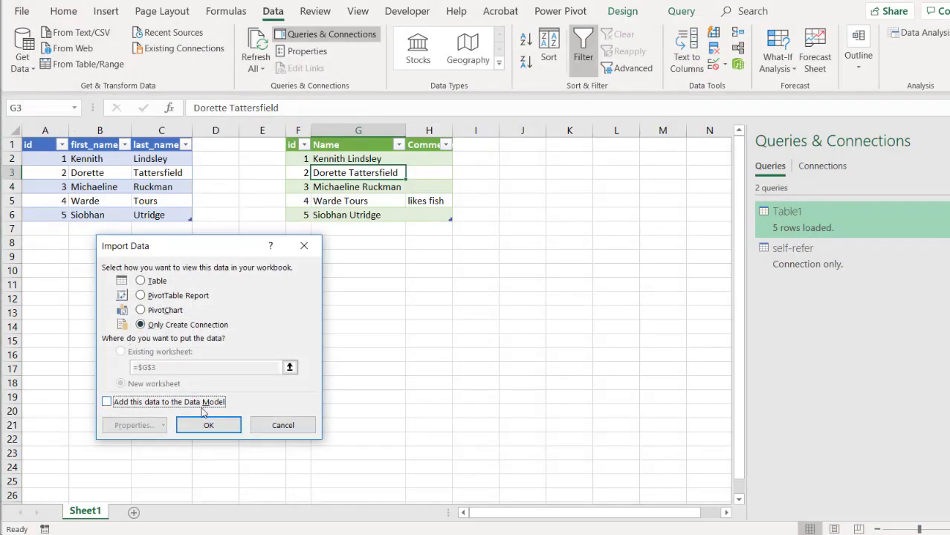
left_click(202, 426)
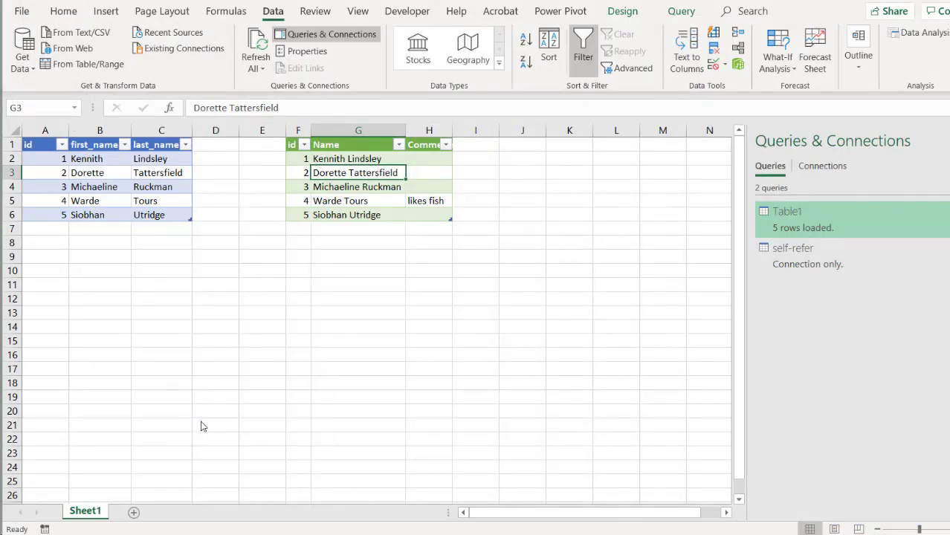
Edit Table1 in Power Query and merge it with the self-refer query, matching on id
right_click(786, 215)
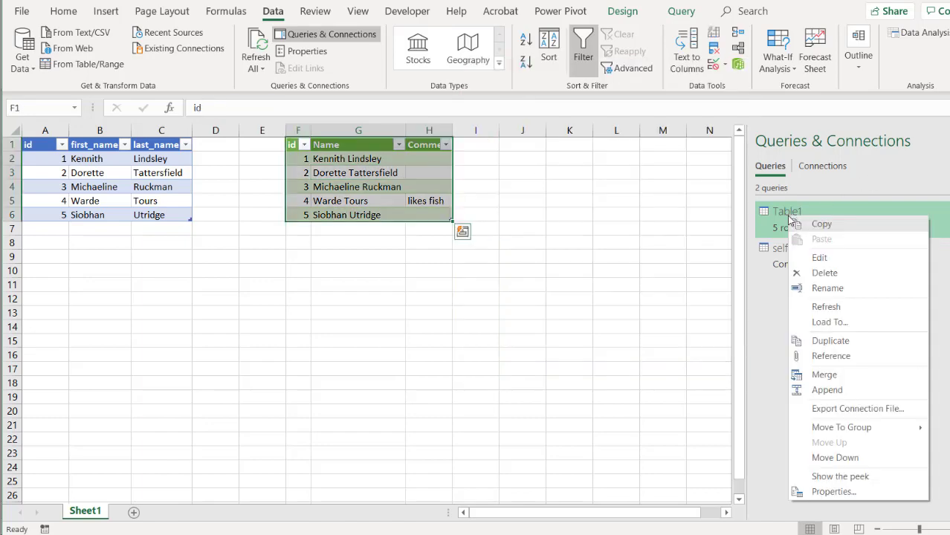
left_click(816, 257)
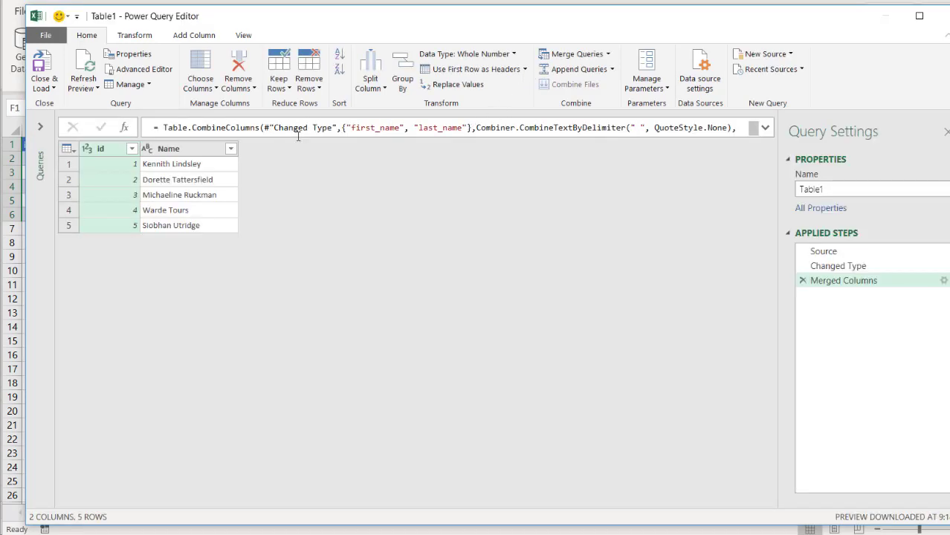
left_click(592, 58)
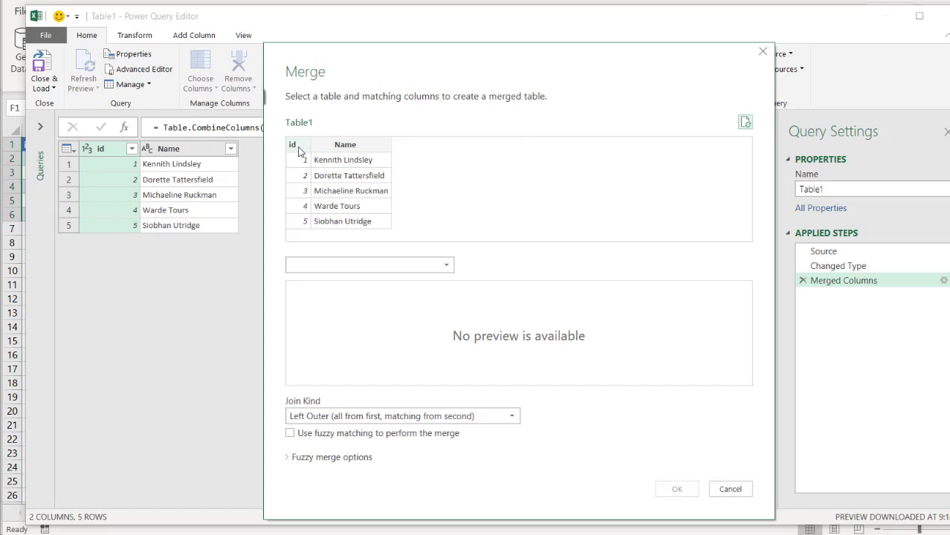
left_click(299, 149)
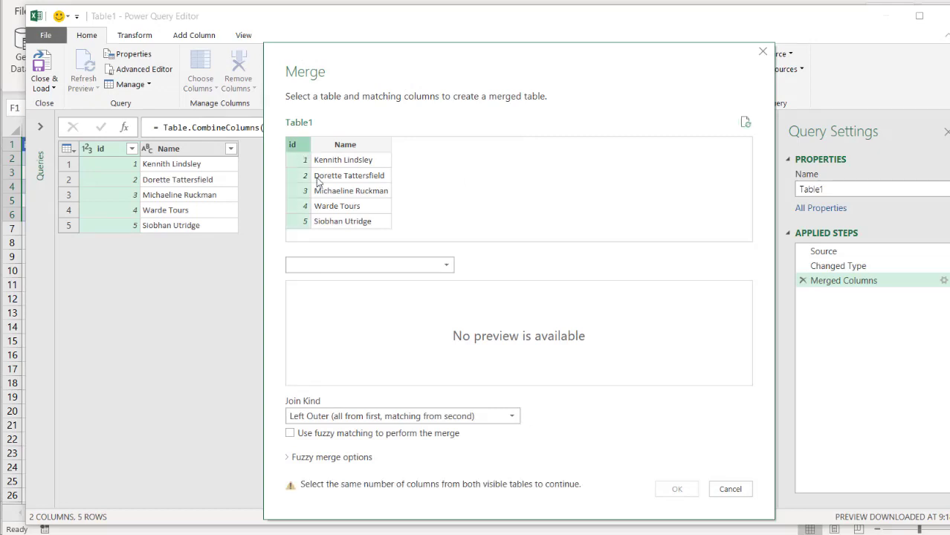
left_click(372, 265)
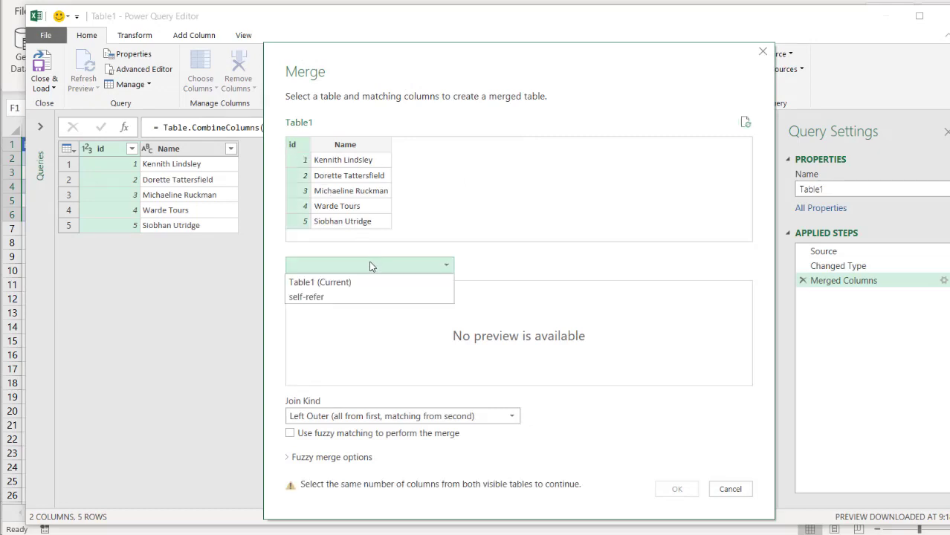
left_click(319, 297)
left_click(302, 290)
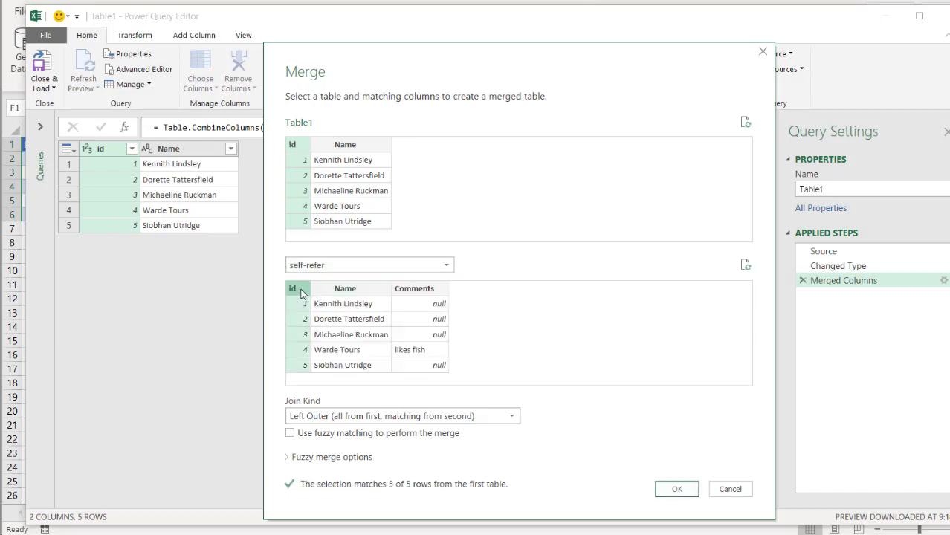
left_click(678, 489)
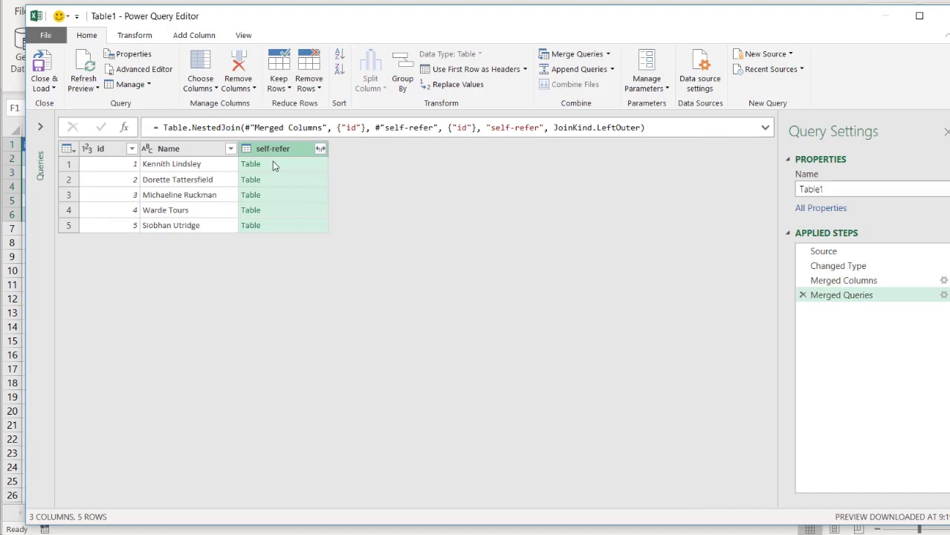
Expand the merged self-refer column, keeping only Comments
left_click(289, 166)
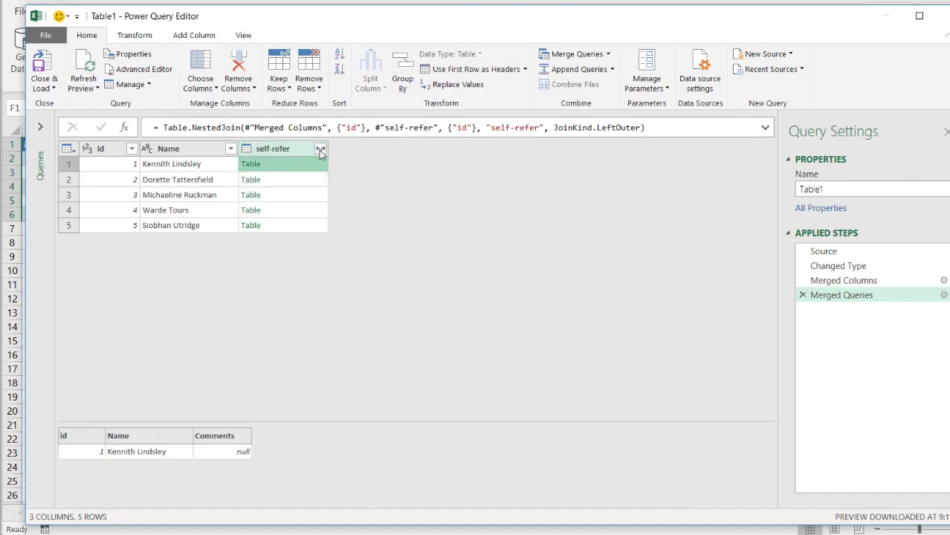
left_click(319, 150)
left_click(108, 211)
left_click(106, 251)
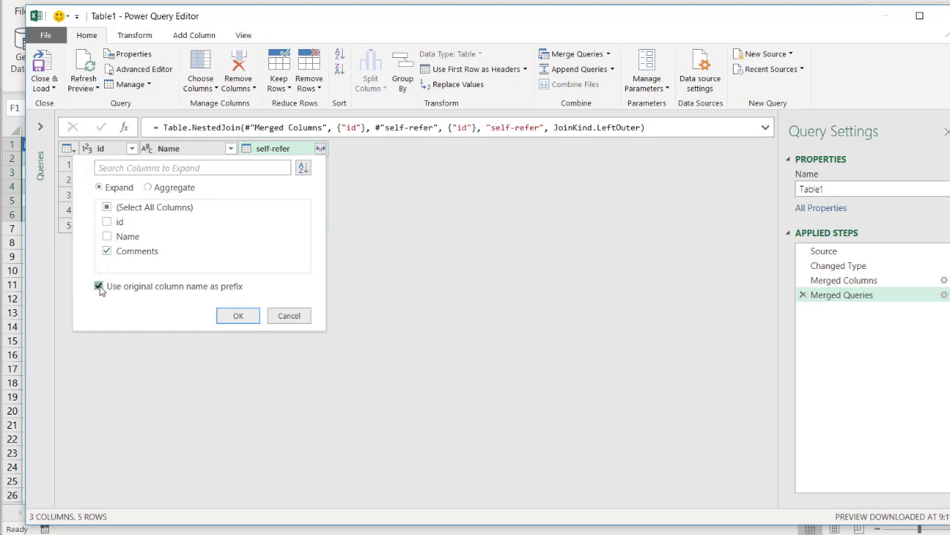
left_click(237, 316)
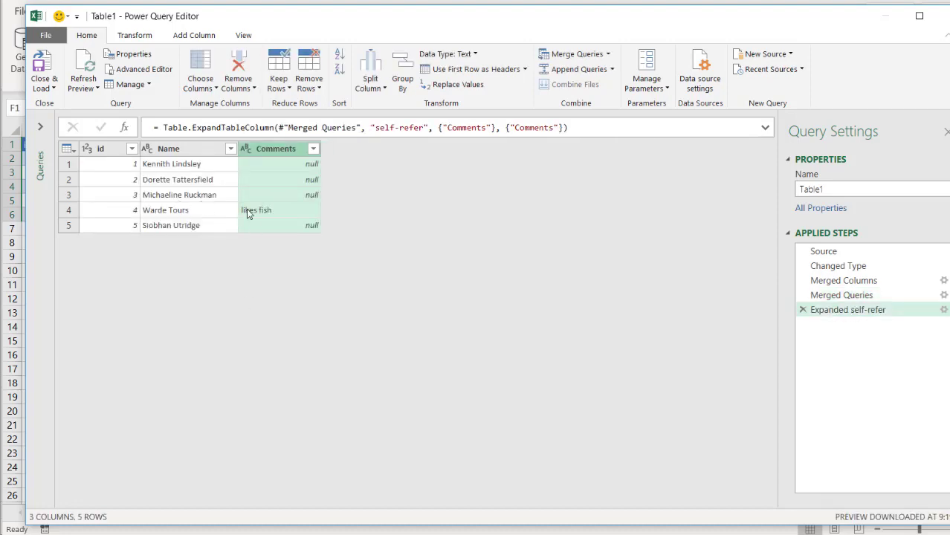
Close & Load the query to the sheet, then delete the duplicate Comments2 column in column I
left_click(44, 66)
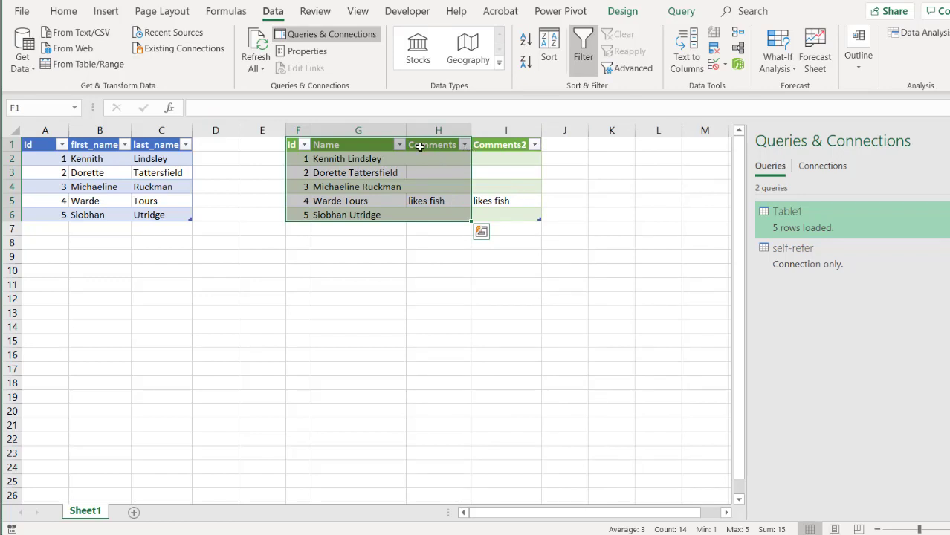
left_click(503, 130)
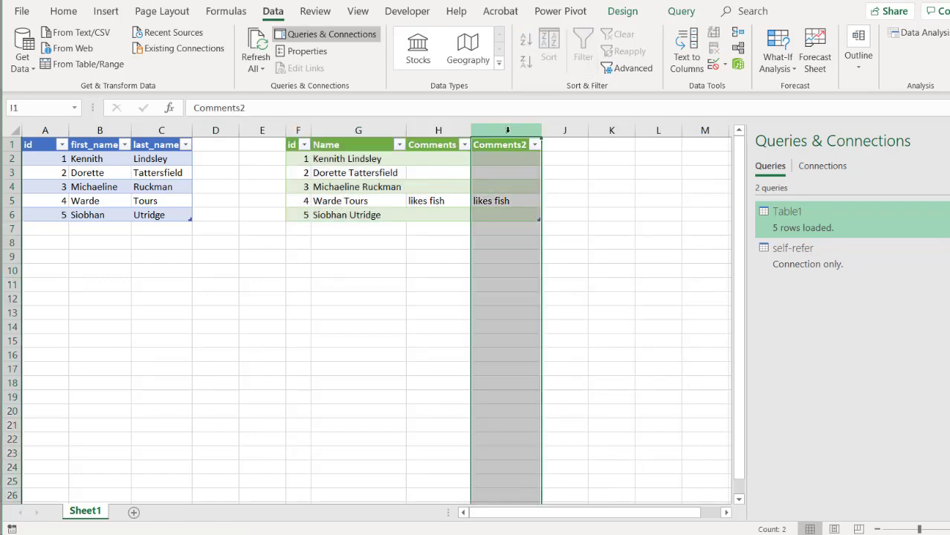
right_click(507, 131)
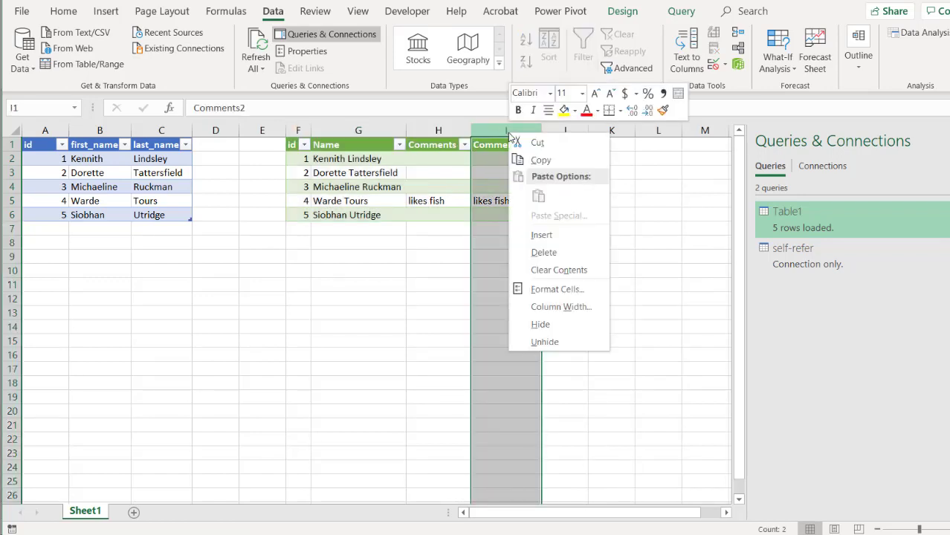
left_click(550, 253)
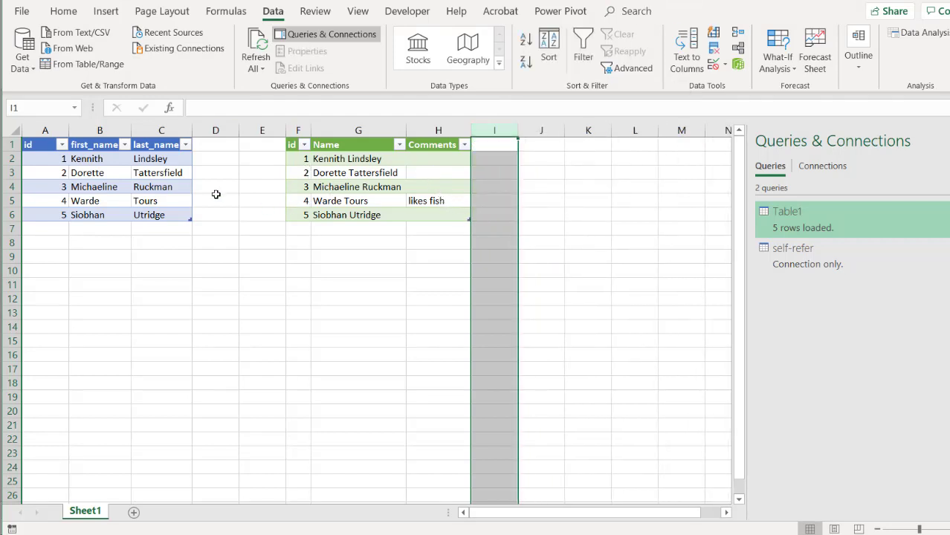
Sort the source by first_name Z to A, refresh, and confirm 'likes fish' stays with id 4
left_click(124, 145)
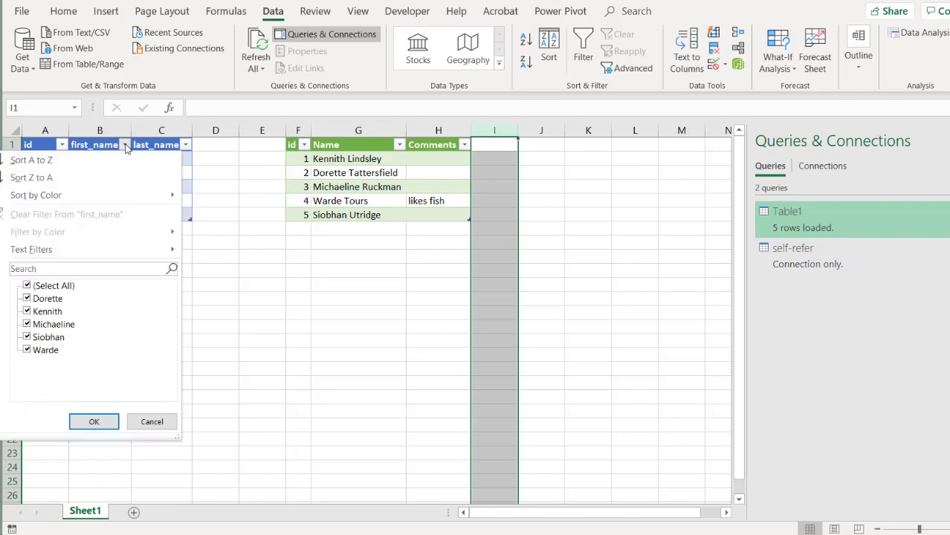
left_click(81, 178)
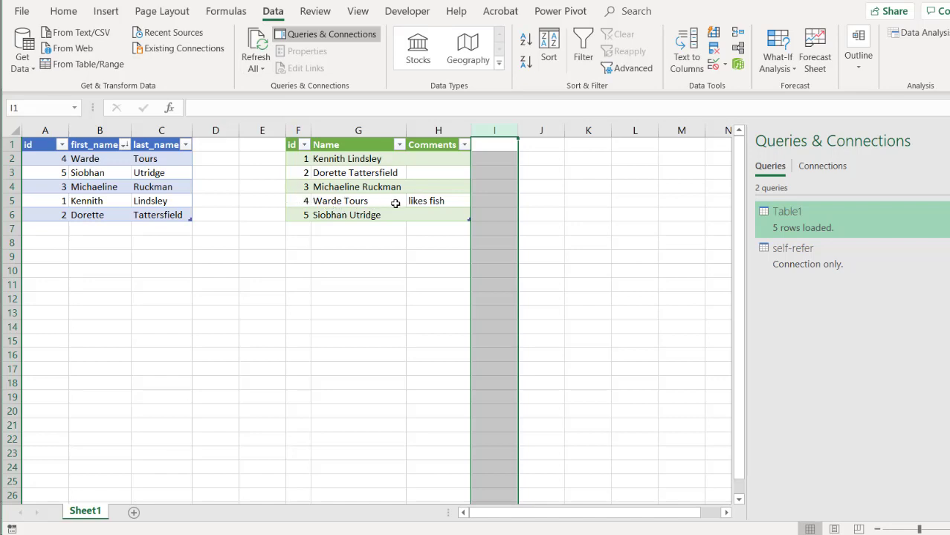
left_click(253, 43)
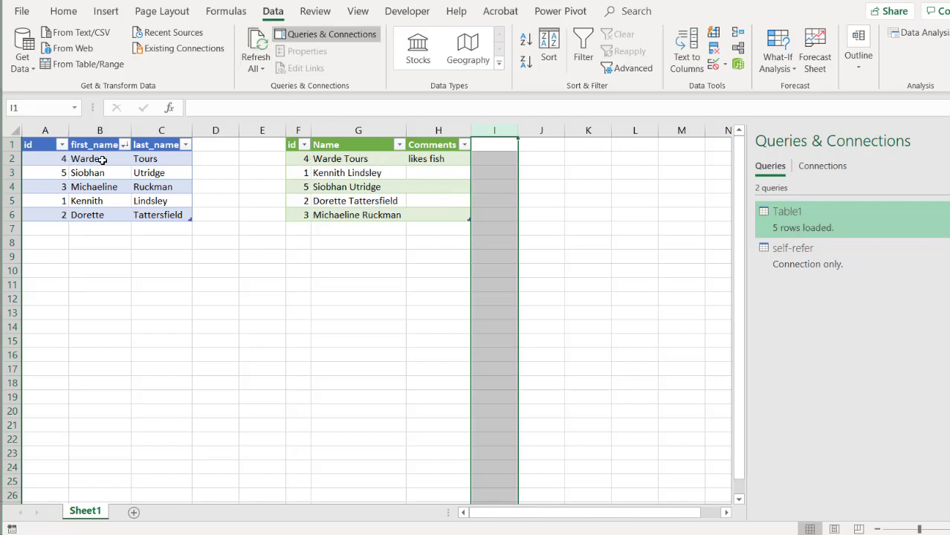
left_click(306, 158)
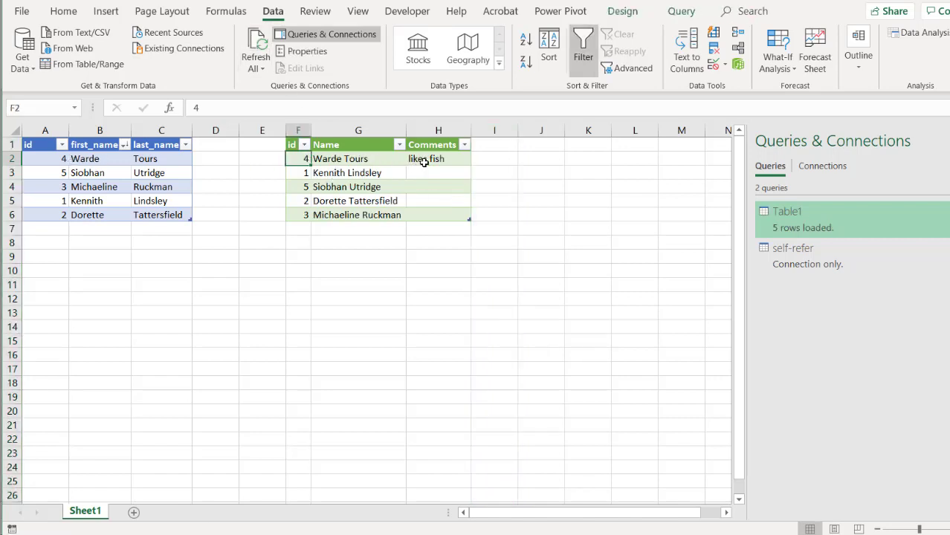
left_click(380, 158)
left_click(420, 159)
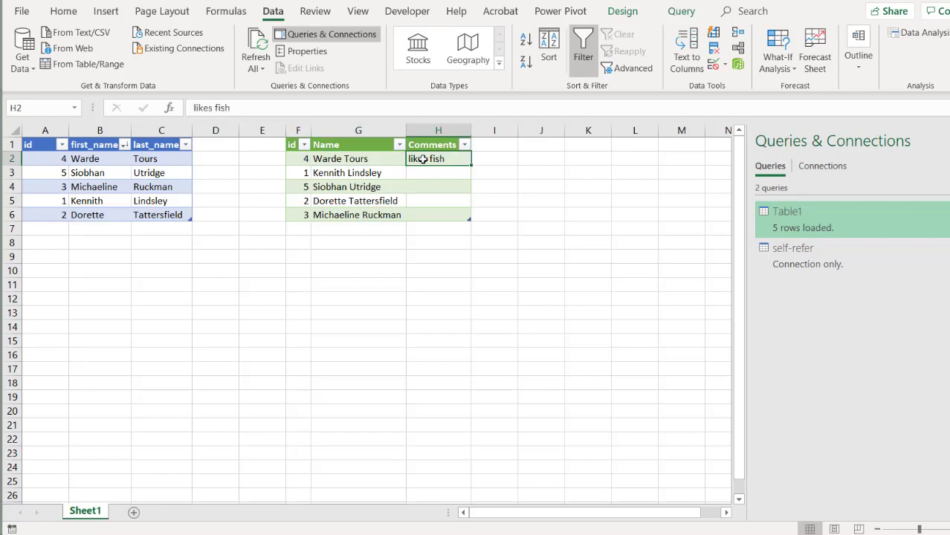
Enter the comment 'like sushi' for id 2 in cell H5
left_click(428, 201)
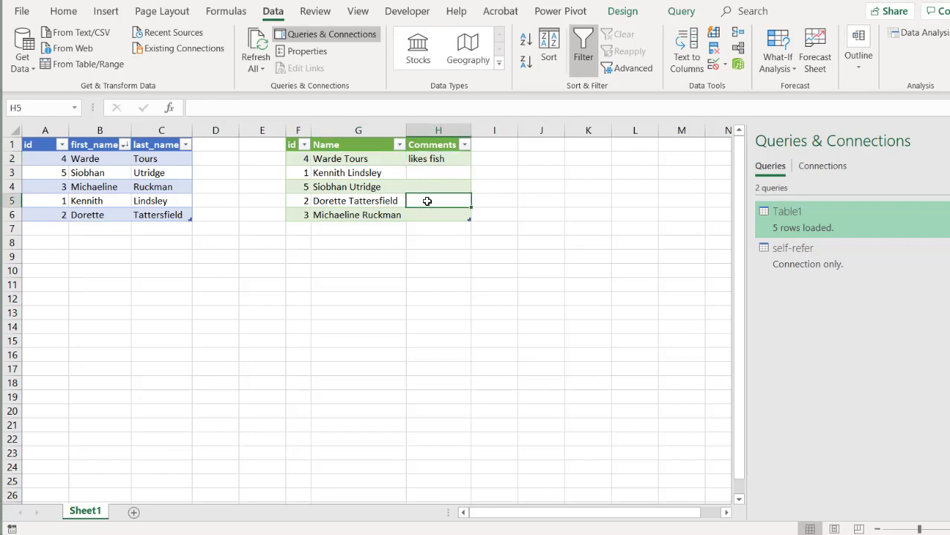
type("like sushi")
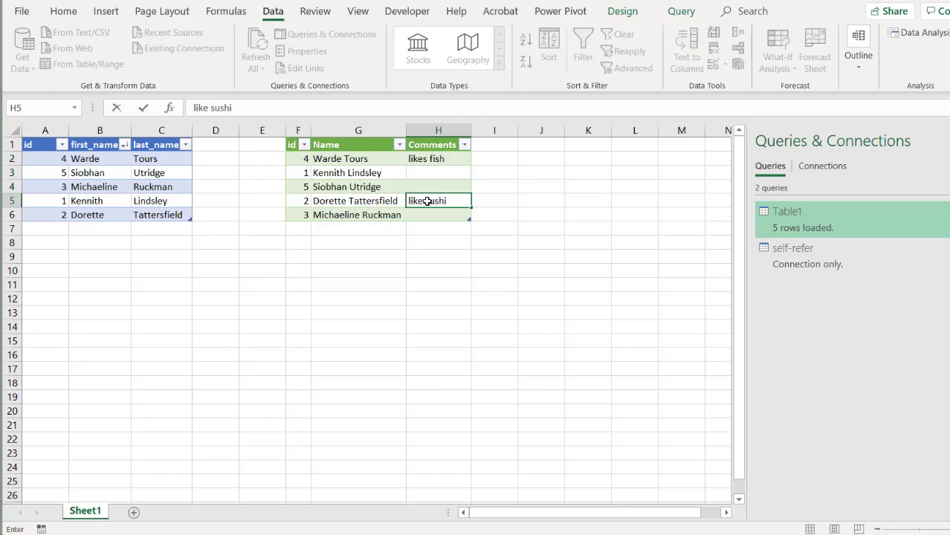
key("Return")
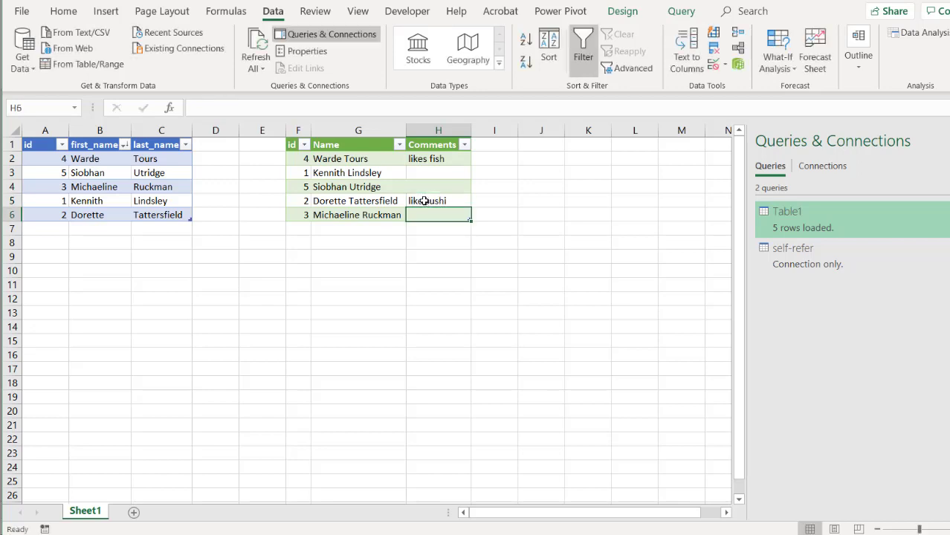
left_click(424, 200)
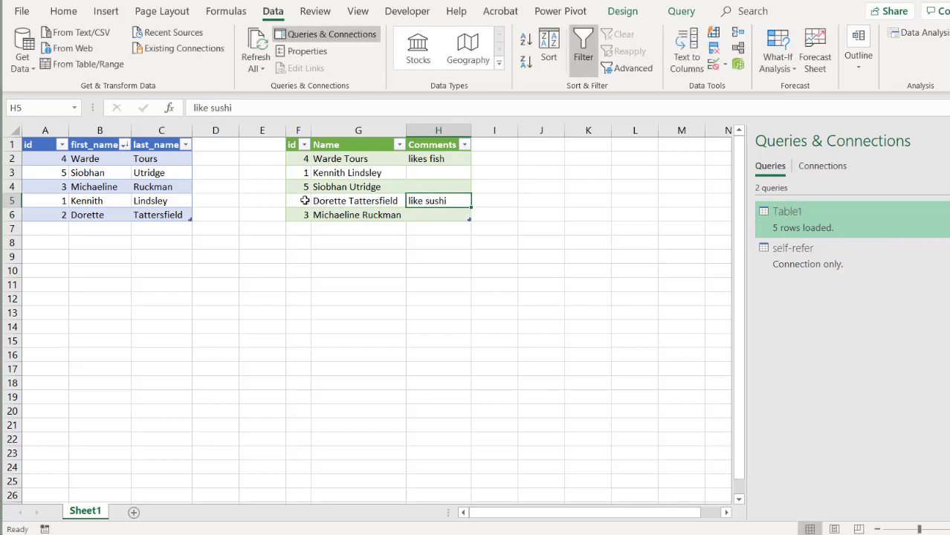
Sort the source by id ascending and Refresh All twice
left_click(63, 146)
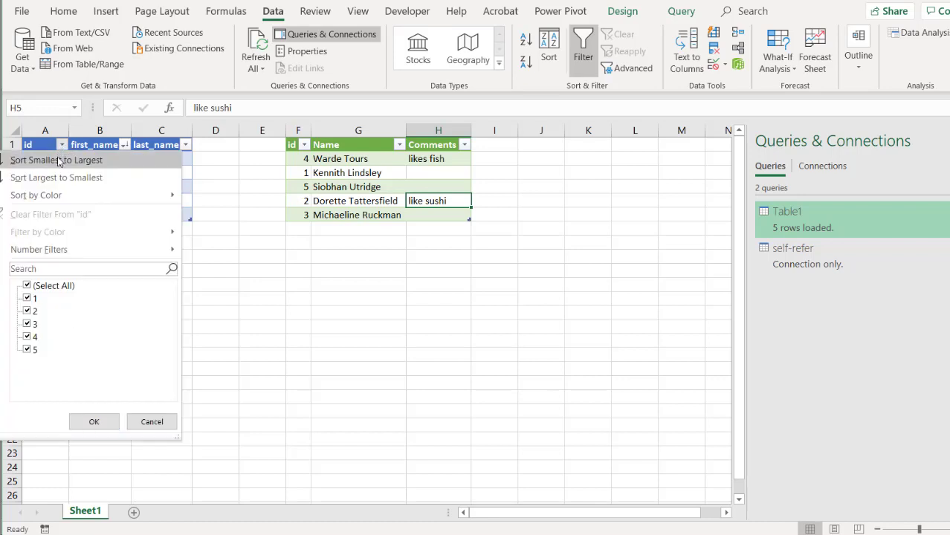
left_click(59, 161)
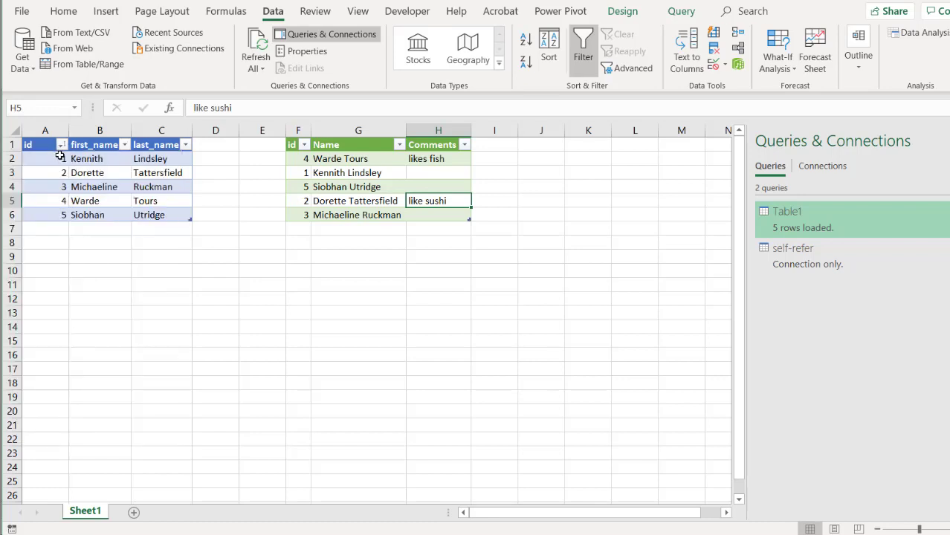
left_click(256, 41)
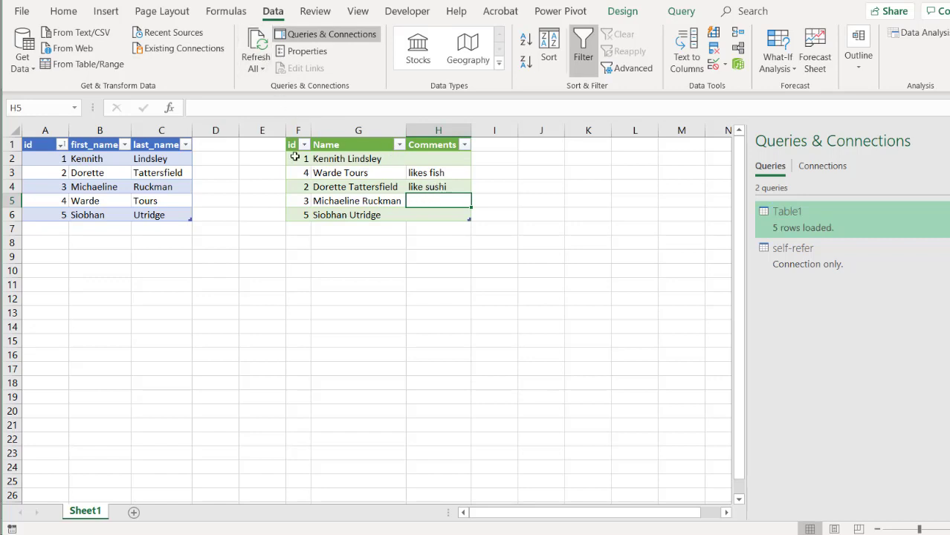
left_click(253, 43)
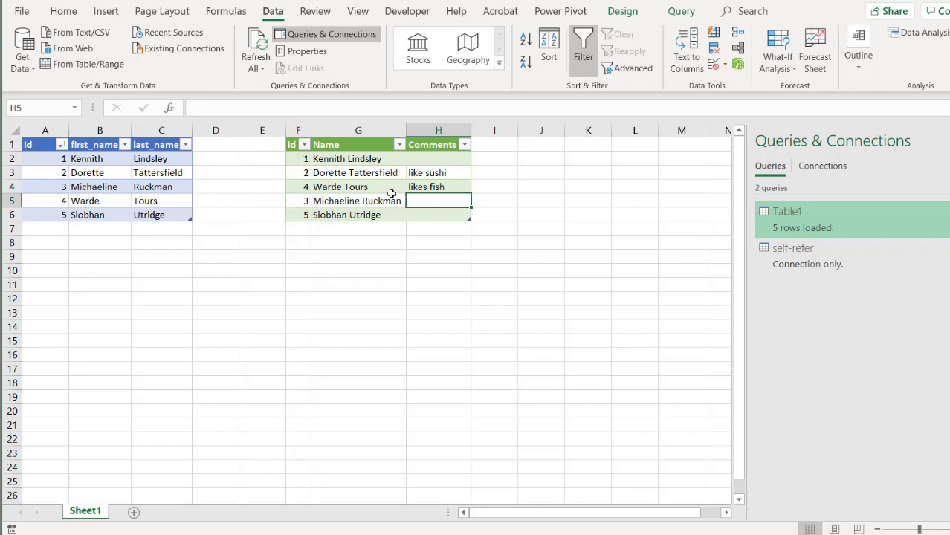
left_click(417, 186)
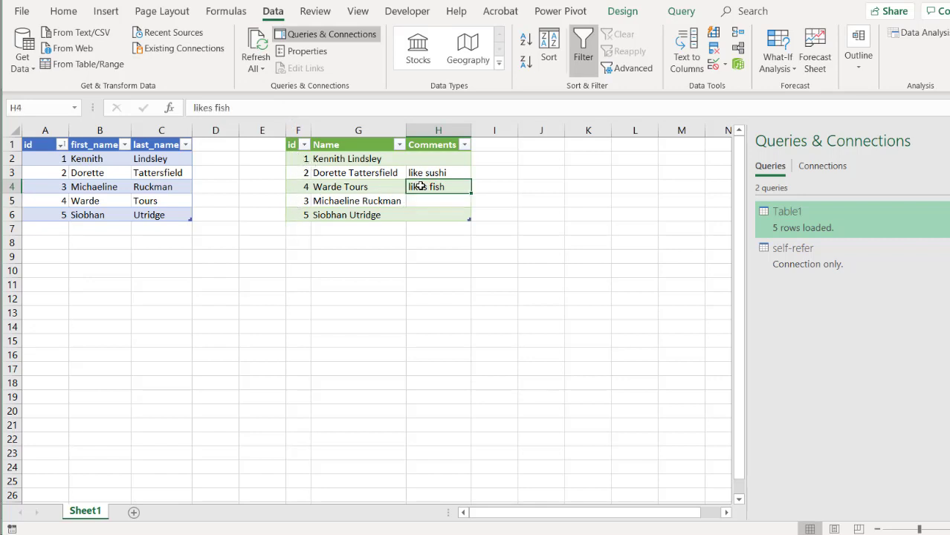
left_click(389, 175)
left_click(422, 174)
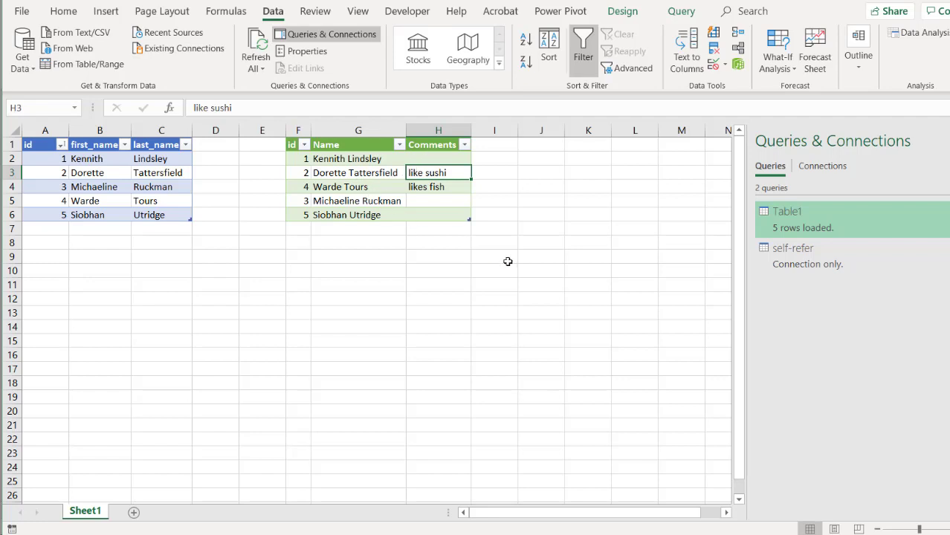
mouse_move(793, 264)
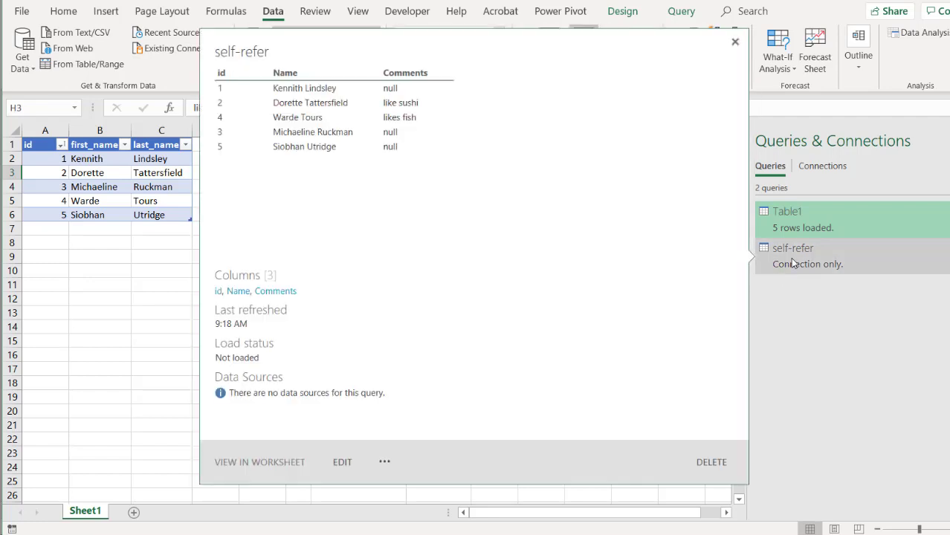
left_click(174, 324)
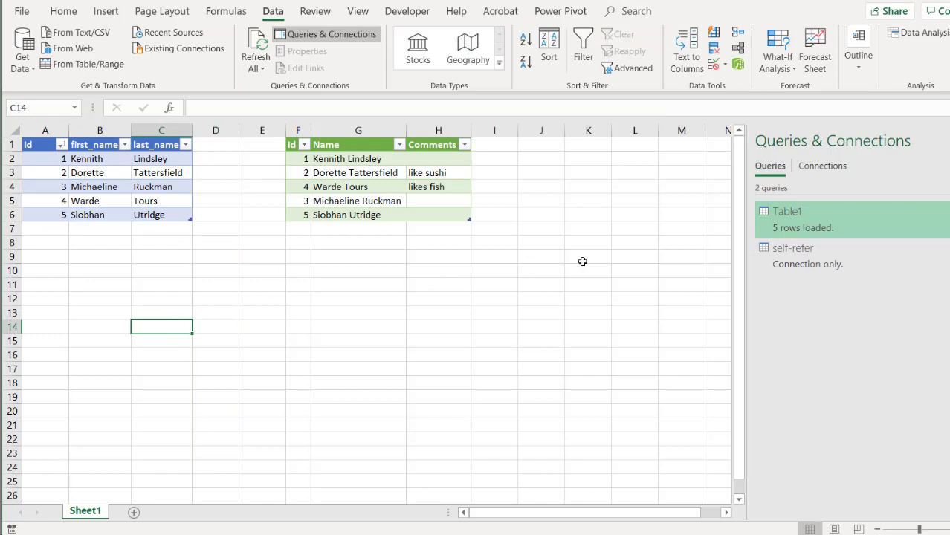